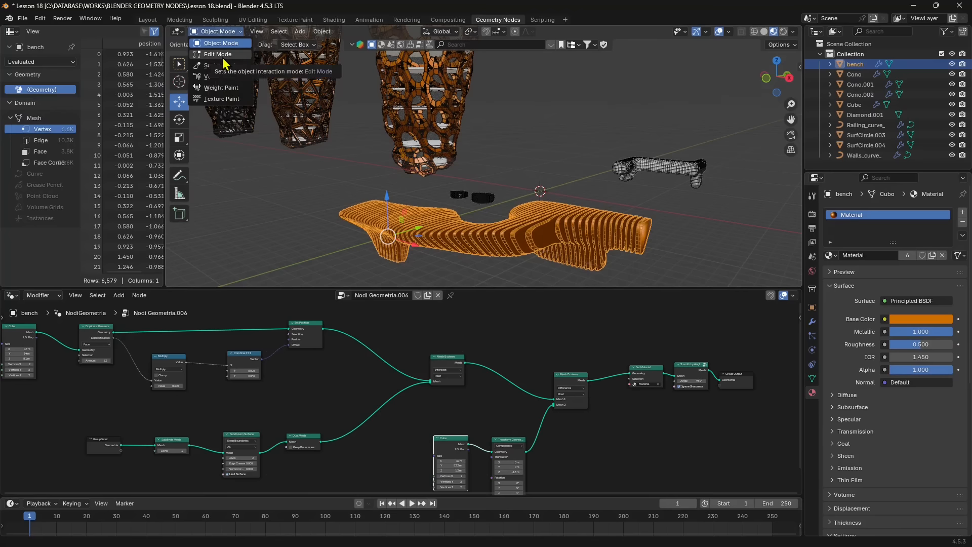
Select the Difference Mesh Boolean node, deselect the bench and examine its slatted shape in the scene
{"action": "left_click", "coordinate": [561, 389]}
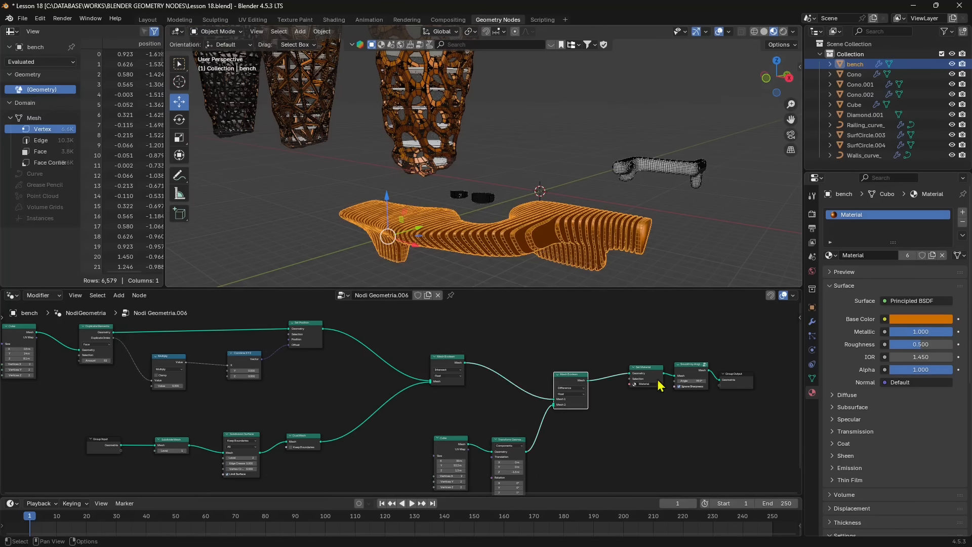
{"action": "left_click", "coordinate": [520, 172]}
{"action": "middle_click_drag", "start_coordinate": [492, 218], "coordinate": [469, 188]}
{"action": "scroll", "coordinate": [473, 190], "scroll_direction": "up", "scroll_amount": 2}
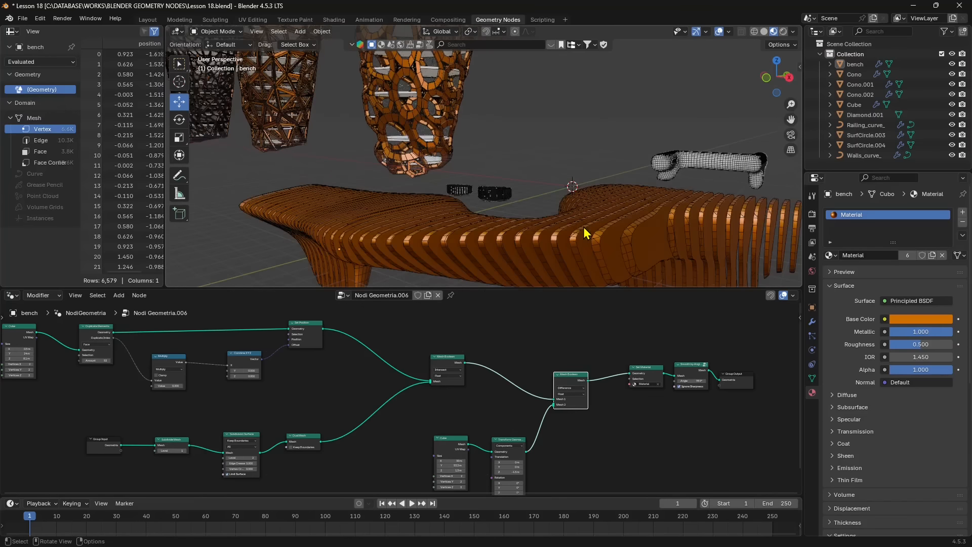
{"action": "scroll", "coordinate": [582, 230], "scroll_direction": "down", "scroll_amount": 3}
{"action": "middle_click_drag", "start_coordinate": [580, 227], "coordinate": [541, 219]}
{"action": "middle_click_drag", "start_coordinate": [420, 129], "coordinate": [436, 158], "text": "shift"}
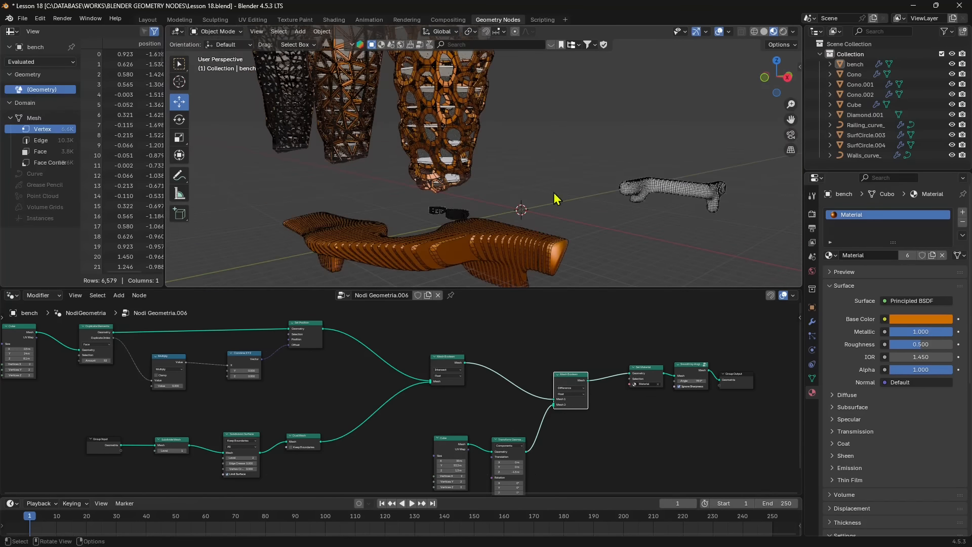
Examine the two patterned ring objects beside the lattice towers up close
{"action": "scroll", "coordinate": [537, 213], "scroll_direction": "up", "scroll_amount": 3}
{"action": "scroll", "coordinate": [472, 233], "scroll_direction": "up", "scroll_amount": 2}
{"action": "middle_click_drag", "start_coordinate": [472, 233], "coordinate": [501, 224]}
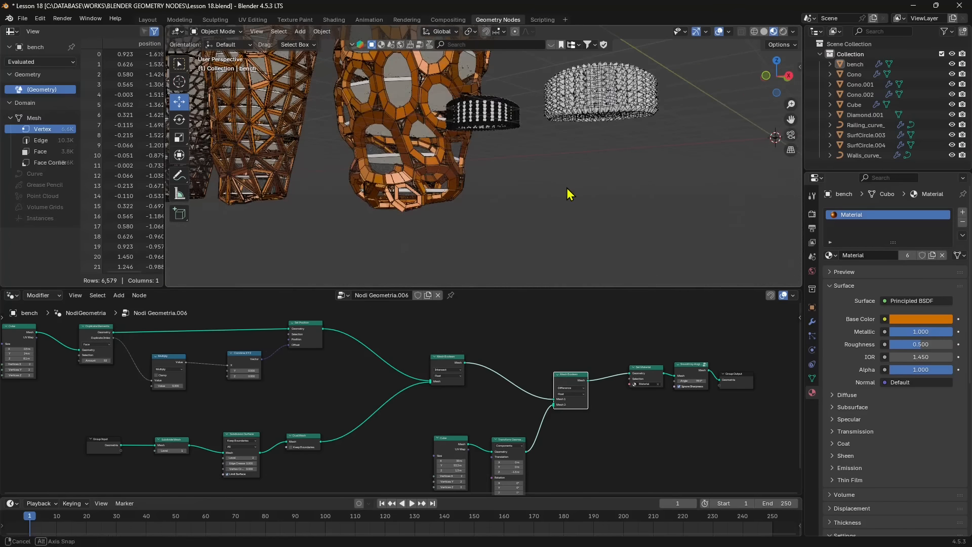
{"action": "middle_click_drag", "start_coordinate": [567, 188], "coordinate": [566, 201], "text": "shift"}
{"action": "scroll", "coordinate": [566, 201], "scroll_direction": "up", "scroll_amount": 2}
{"action": "scroll", "coordinate": [479, 242], "scroll_direction": "down", "scroll_amount": 4}
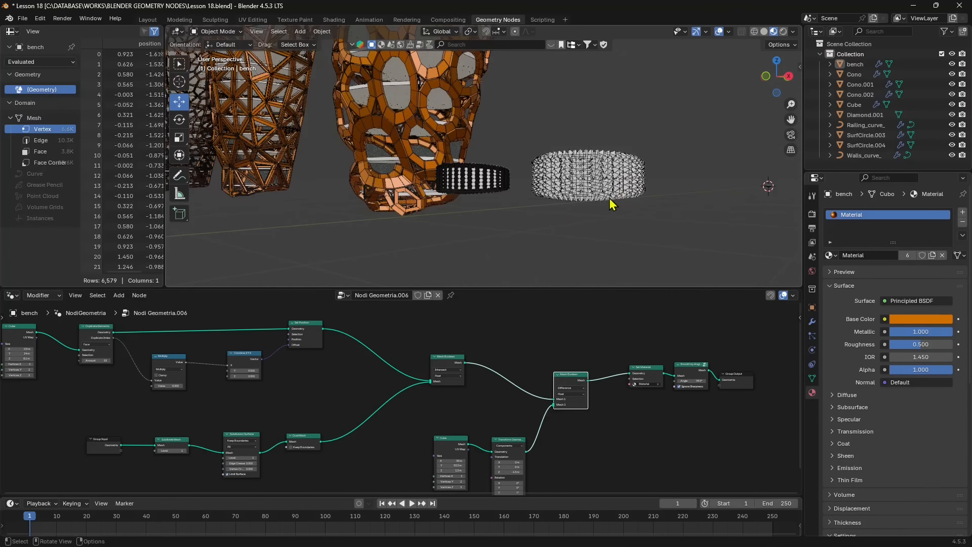
{"action": "scroll", "coordinate": [612, 213], "scroll_direction": "up", "scroll_amount": 5}
{"action": "middle_click_drag", "start_coordinate": [547, 236], "coordinate": [493, 253]}
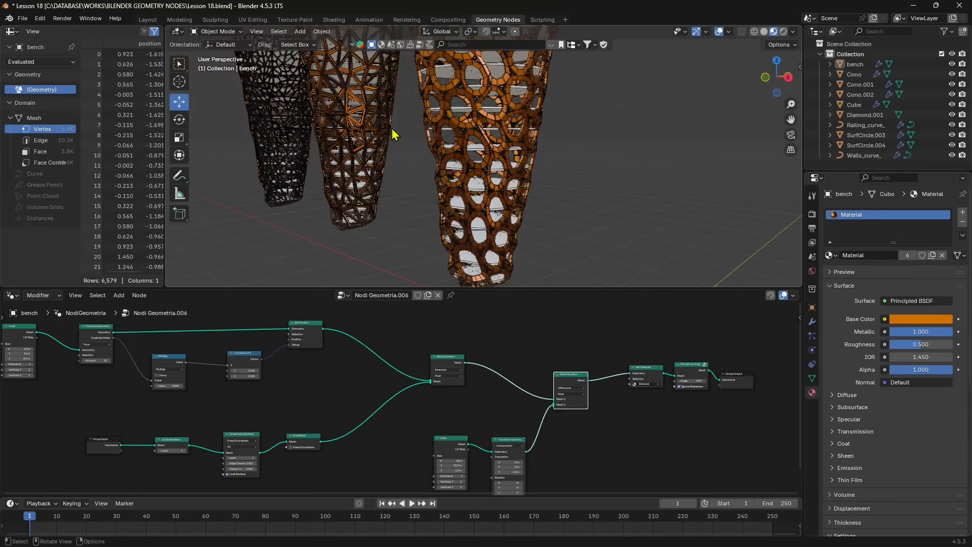
Examine the three lattice towers from several angles, comparing their circular, triangular and irregular cell patterns
{"action": "middle_click_drag", "start_coordinate": [394, 135], "coordinate": [497, 115]}
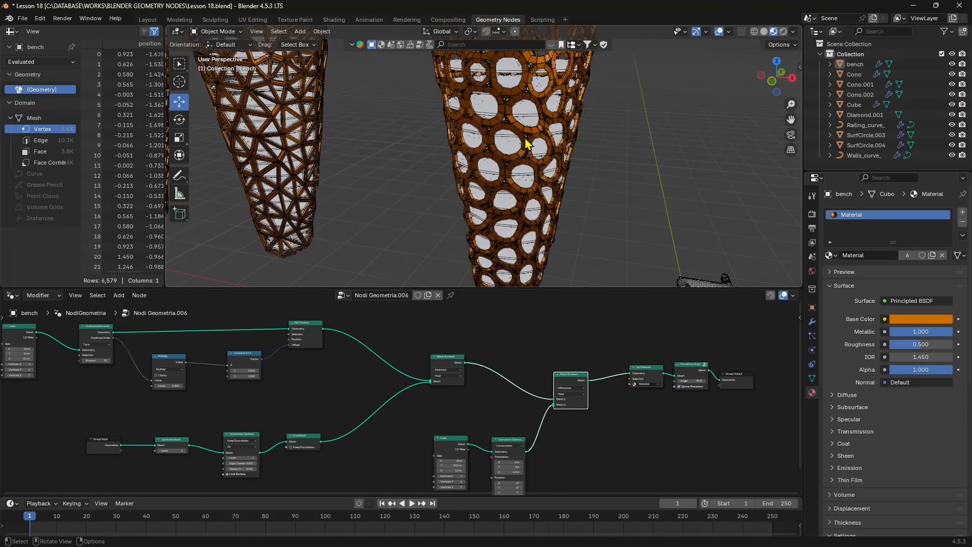
{"action": "scroll", "coordinate": [522, 201], "scroll_direction": "up", "scroll_amount": 6}
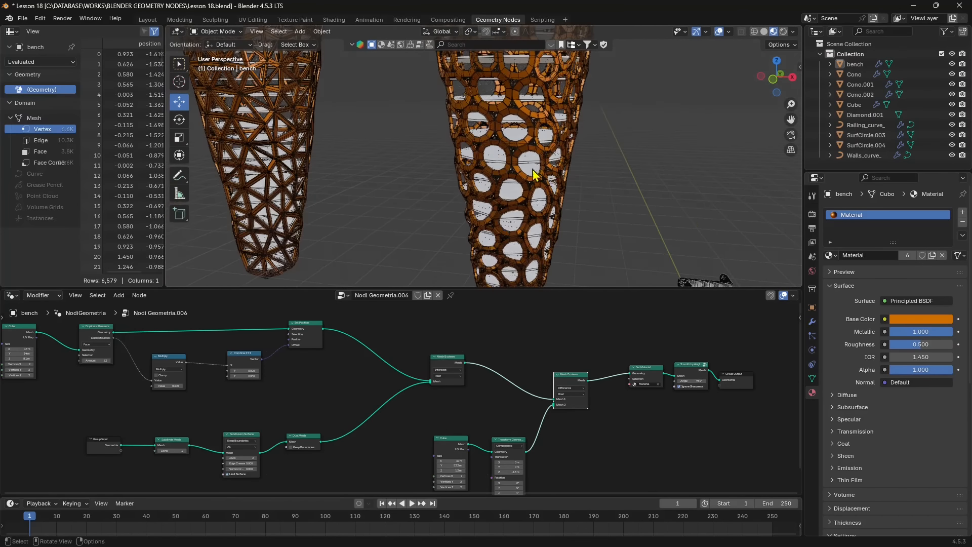
{"action": "scroll", "coordinate": [501, 205], "scroll_direction": "up", "scroll_amount": 5}
{"action": "middle_click_drag", "start_coordinate": [508, 224], "coordinate": [448, 225]}
{"action": "scroll", "coordinate": [481, 172], "scroll_direction": "up", "scroll_amount": 3}
{"action": "middle_click_drag", "start_coordinate": [484, 178], "coordinate": [527, 28]}
{"action": "scroll", "coordinate": [529, 152], "scroll_direction": "down", "scroll_amount": 12}
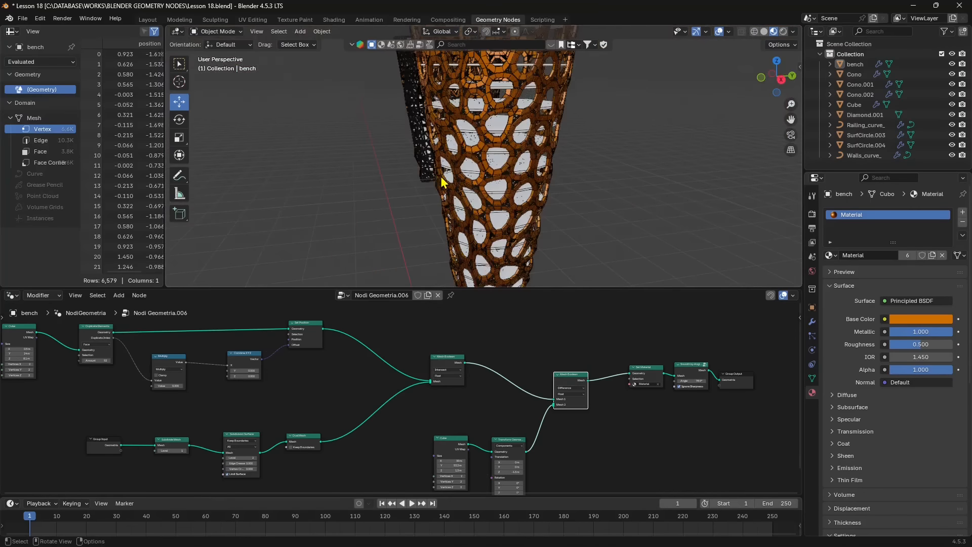
{"action": "scroll", "coordinate": [361, 195], "scroll_direction": "up", "scroll_amount": 8}
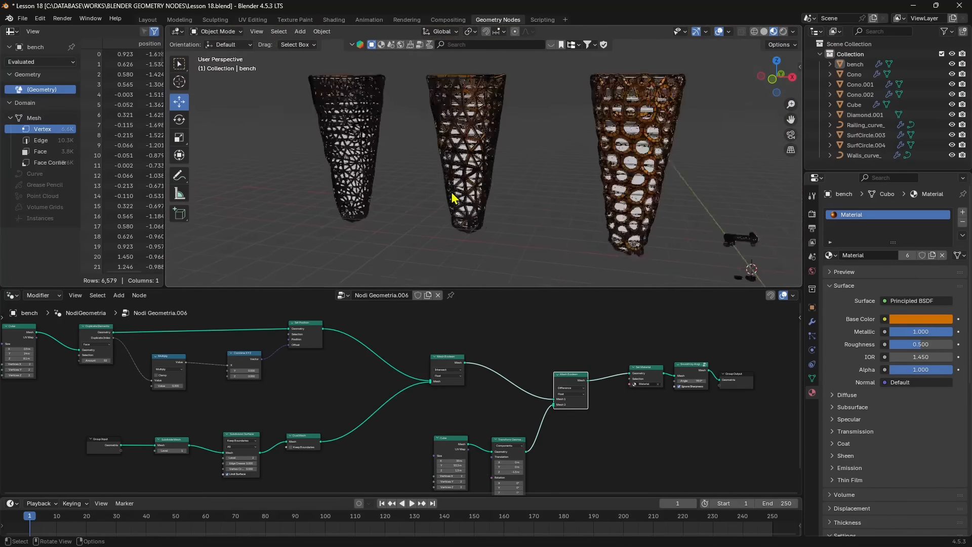
{"action": "scroll", "coordinate": [484, 219], "scroll_direction": "down", "scroll_amount": 5}
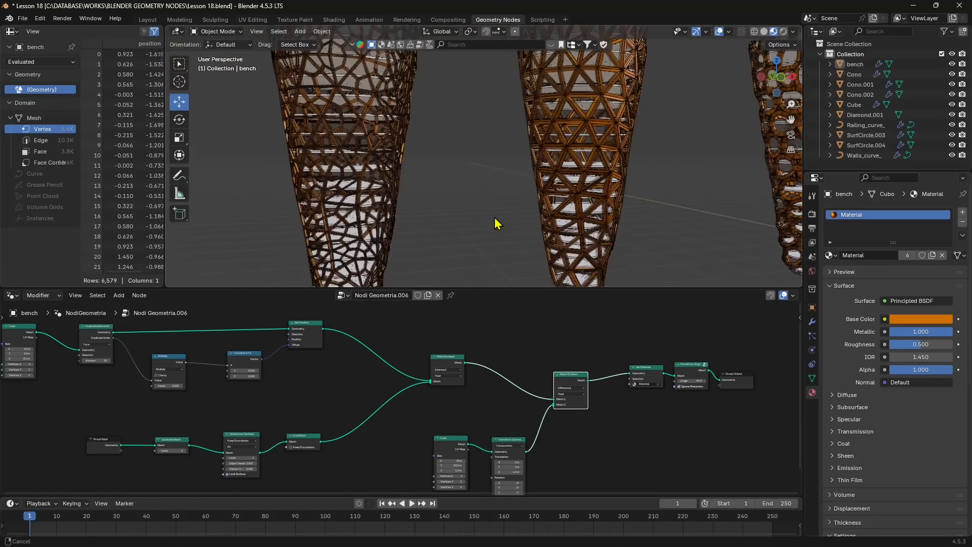
{"action": "scroll", "coordinate": [434, 218], "scroll_direction": "up", "scroll_amount": 6}
{"action": "scroll", "coordinate": [434, 219], "scroll_direction": "up", "scroll_amount": 4}
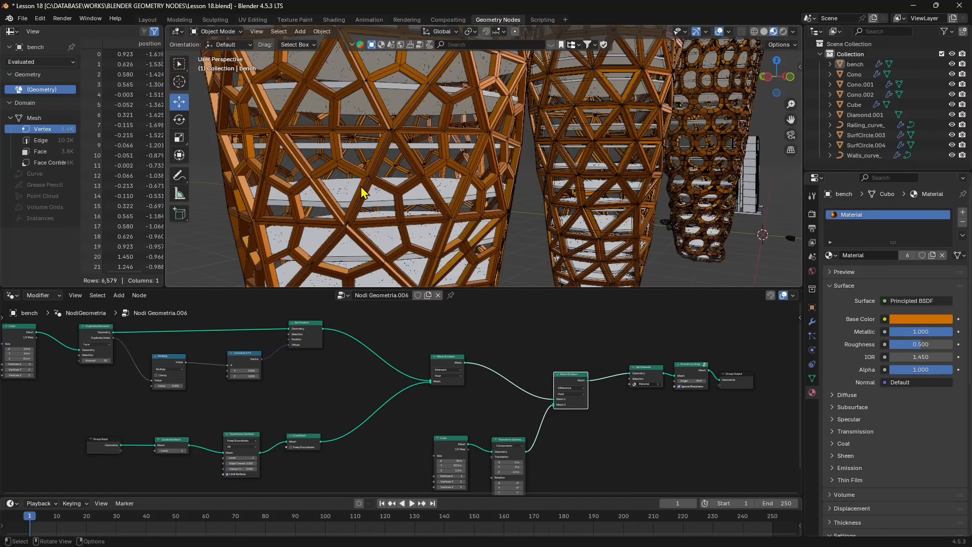
{"action": "scroll", "coordinate": [385, 180], "scroll_direction": "down", "scroll_amount": 6}
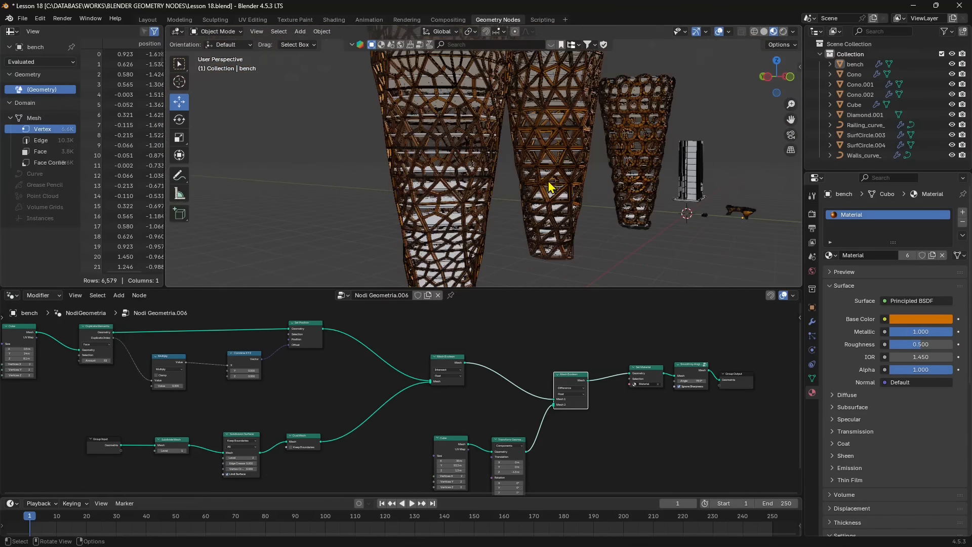
{"action": "scroll", "coordinate": [473, 200], "scroll_direction": "up", "scroll_amount": 3}
{"action": "scroll", "coordinate": [555, 208], "scroll_direction": "down", "scroll_amount": 3}
{"action": "mouse_move", "coordinate": [555, 208]}
{"action": "middle_mouse_down"}
{"action": "mouse_move", "coordinate": [506, 211]}
{"action": "mouse_move", "coordinate": [549, 202]}
{"action": "middle_mouse_up"}
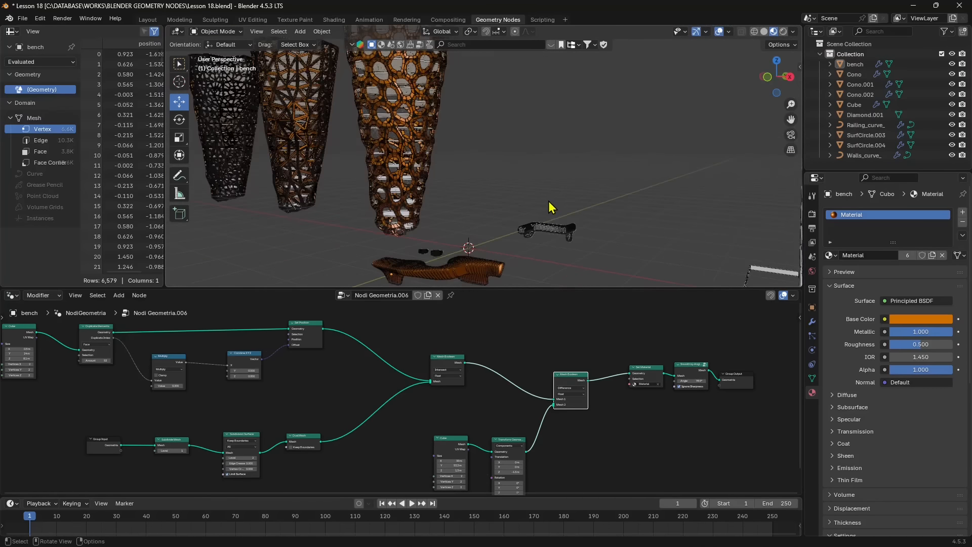
{"action": "scroll", "coordinate": [491, 206], "scroll_direction": "down", "scroll_amount": 4}
{"action": "mouse_move", "coordinate": [492, 205]}
{"action": "middle_mouse_down"}
{"action": "mouse_move", "coordinate": [474, 195]}
{"action": "mouse_move", "coordinate": [500, 207]}
{"action": "middle_mouse_up"}
{"action": "scroll", "coordinate": [485, 202], "scroll_direction": "up", "scroll_amount": 2}
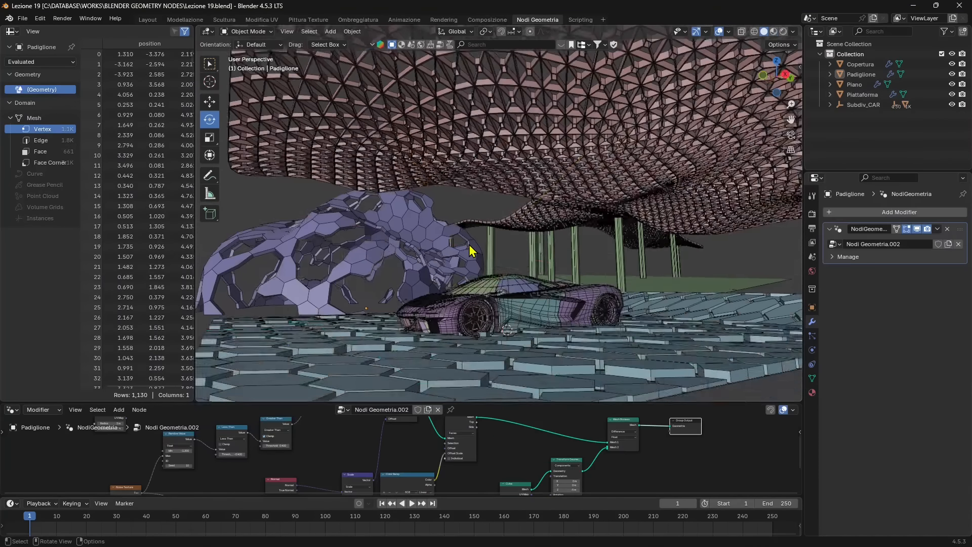
In the pavilion scene, select the car's front hood mesh and inspect its dense surface pattern
{"action": "scroll", "coordinate": [472, 249], "scroll_direction": "down", "scroll_amount": 4}
{"action": "middle_click_drag", "start_coordinate": [473, 250], "coordinate": [535, 299]}
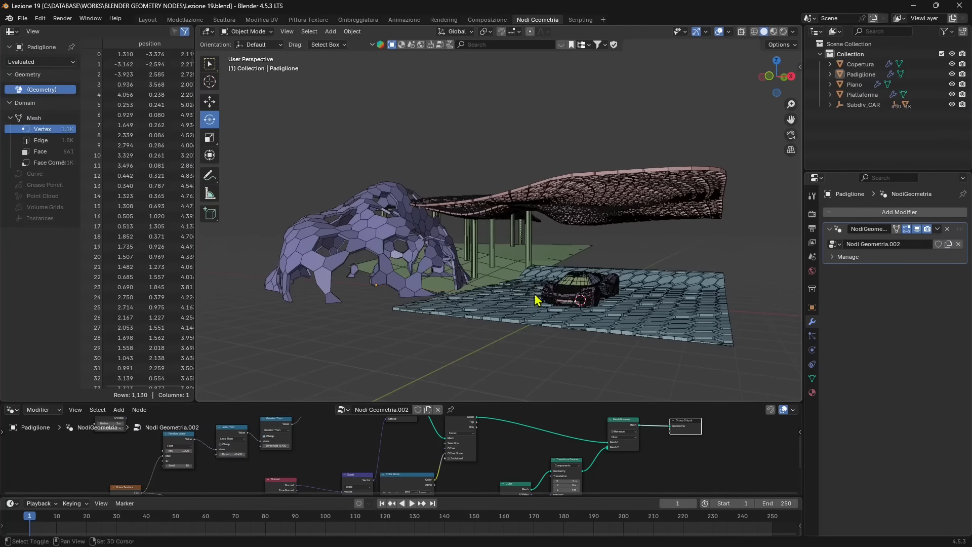
{"action": "scroll", "coordinate": [535, 298], "scroll_direction": "up", "scroll_amount": 2}
{"action": "scroll", "coordinate": [627, 347], "scroll_direction": "up", "scroll_amount": 3}
{"action": "middle_click_drag", "start_coordinate": [682, 365], "coordinate": [609, 326], "text": "shift"}
{"action": "scroll", "coordinate": [578, 318], "scroll_direction": "up", "scroll_amount": 3}
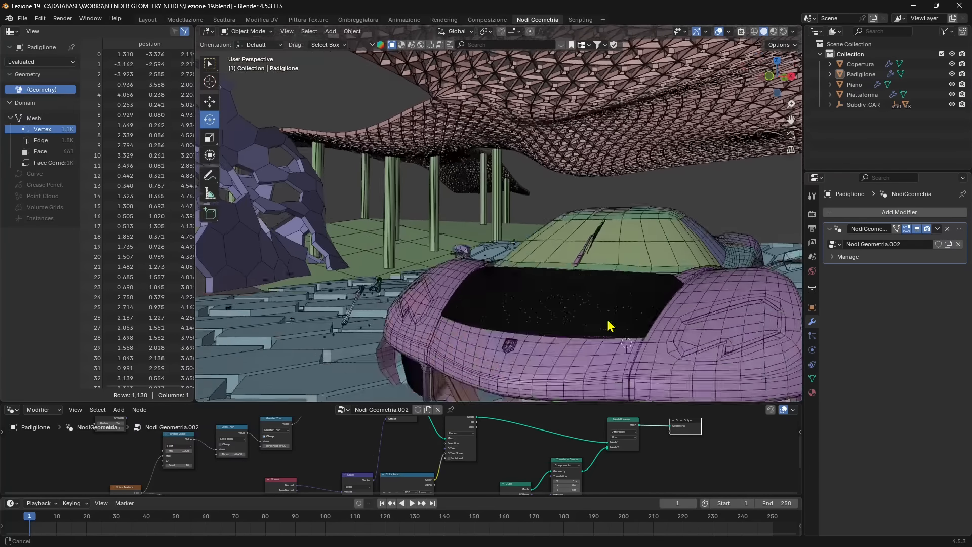
{"action": "left_click", "coordinate": [568, 315]}
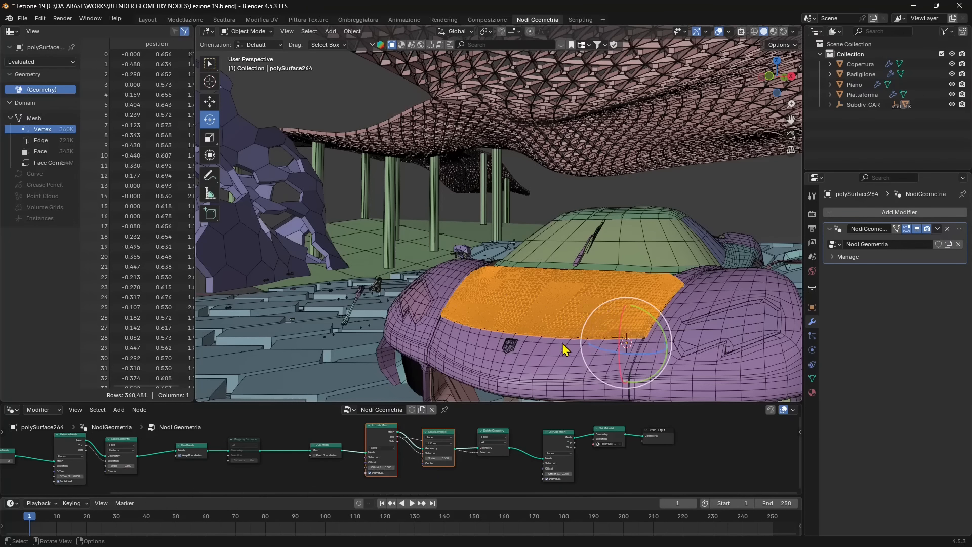
{"action": "scroll", "coordinate": [546, 339], "scroll_direction": "up", "scroll_amount": 3}
{"action": "scroll", "coordinate": [546, 338], "scroll_direction": "down", "scroll_amount": 1}
{"action": "middle_click_drag", "start_coordinate": [546, 339], "coordinate": [532, 316]}
{"action": "scroll", "coordinate": [541, 335], "scroll_direction": "down", "scroll_amount": 3}
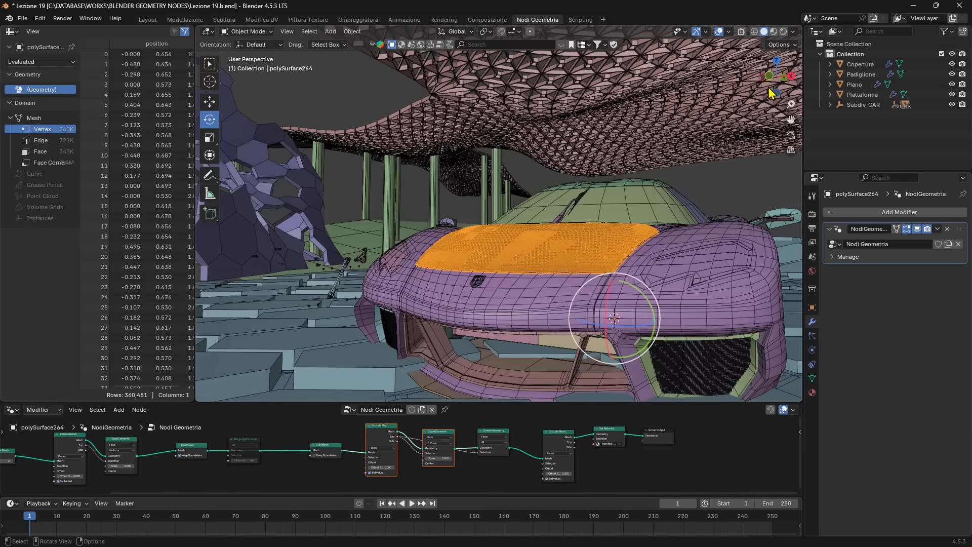
{"action": "left_click_drag", "start_coordinate": [789, 104], "coordinate": [789, 133]}
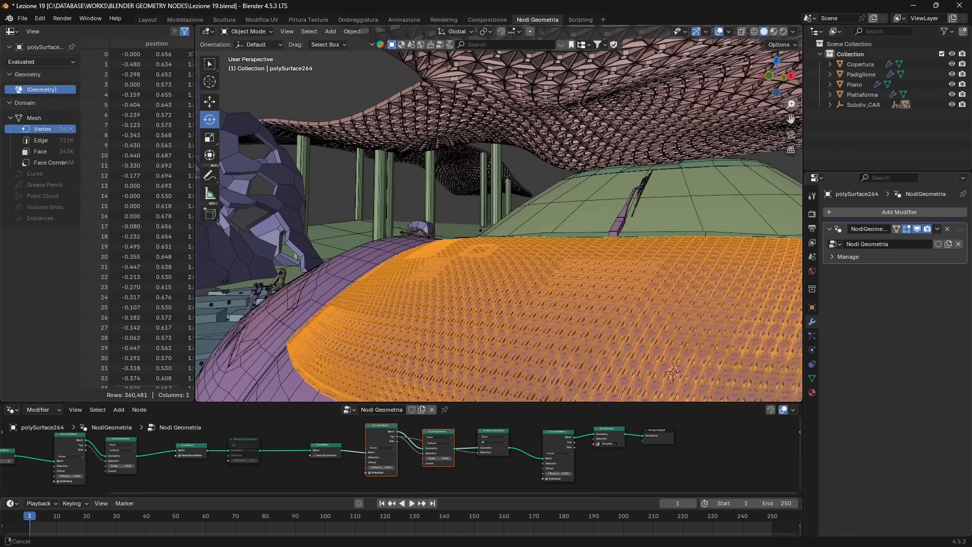
{"action": "middle_click_drag", "start_coordinate": [615, 260], "coordinate": [615, 259], "text": "shift"}
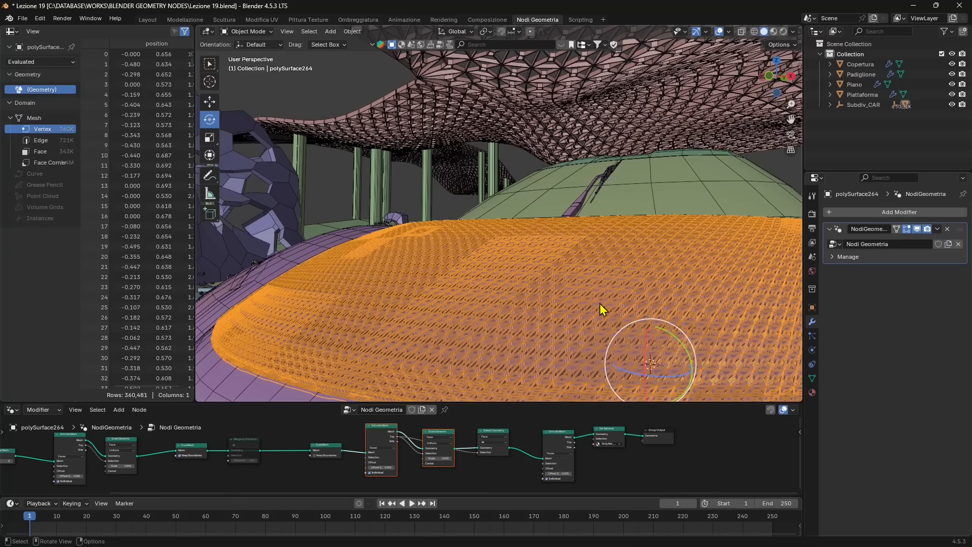
{"action": "left_click", "coordinate": [405, 200]}
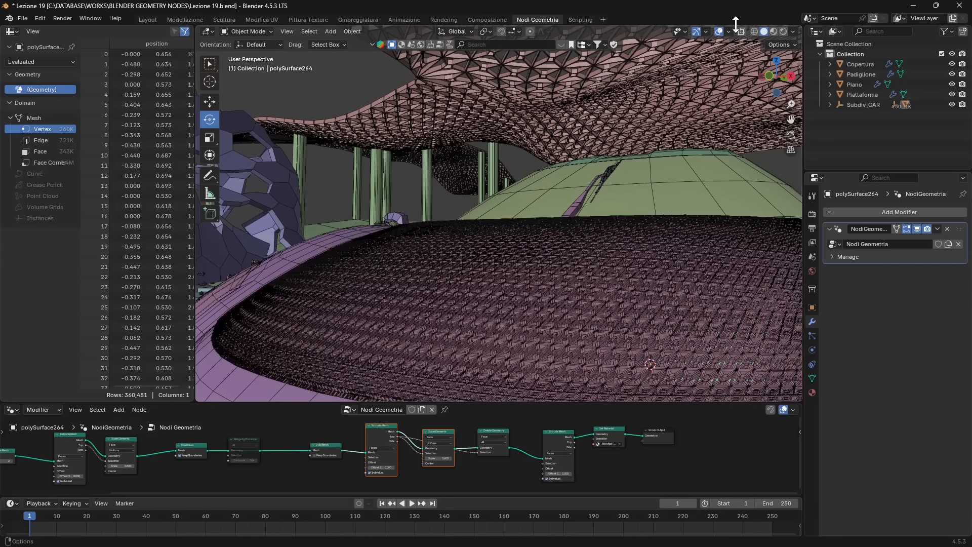
{"action": "left_click", "coordinate": [549, 349]}
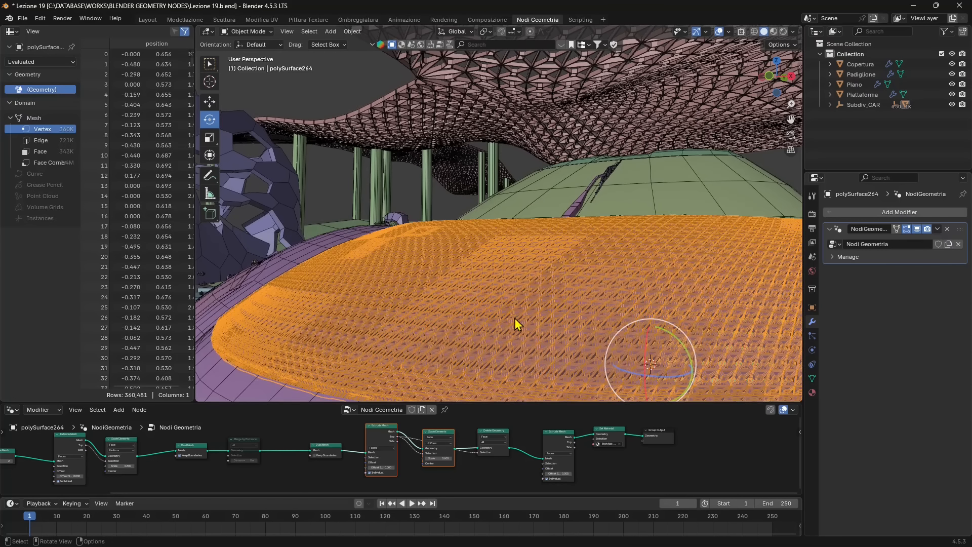
Select the Piattaforma object and inspect its hexagonal tiles around the car
{"action": "scroll", "coordinate": [513, 282], "scroll_direction": "down", "scroll_amount": 5}
{"action": "middle_click_drag", "start_coordinate": [480, 238], "coordinate": [559, 315]}
{"action": "scroll", "coordinate": [485, 242], "scroll_direction": "down", "scroll_amount": 3}
{"action": "left_click", "coordinate": [560, 317]}
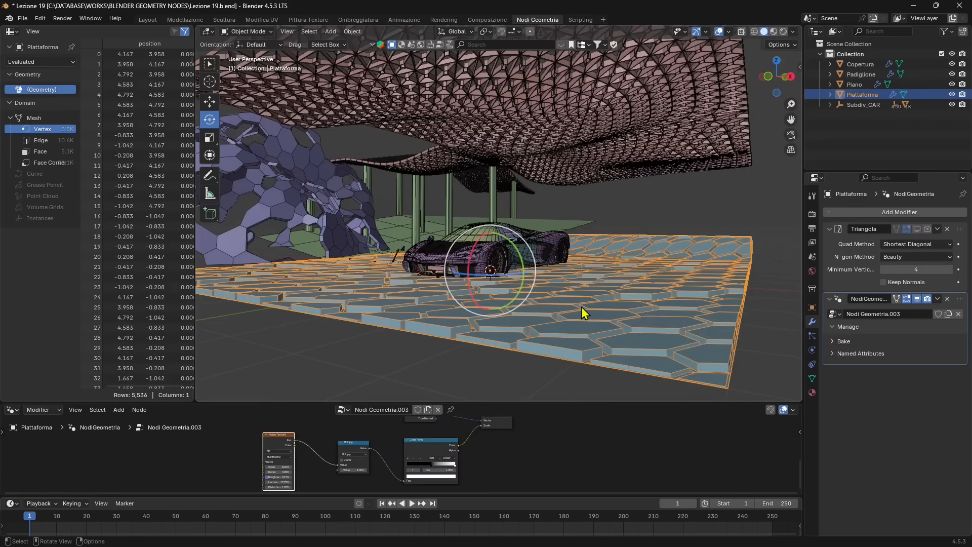
{"action": "middle_click_drag", "start_coordinate": [567, 401], "coordinate": [551, 363]}
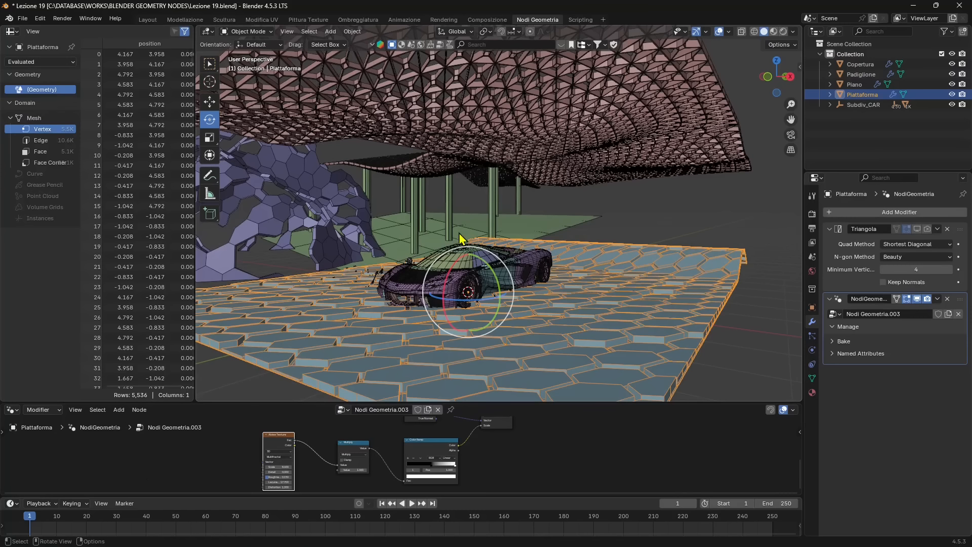
{"action": "middle_click_drag", "start_coordinate": [449, 286], "coordinate": [532, 324]}
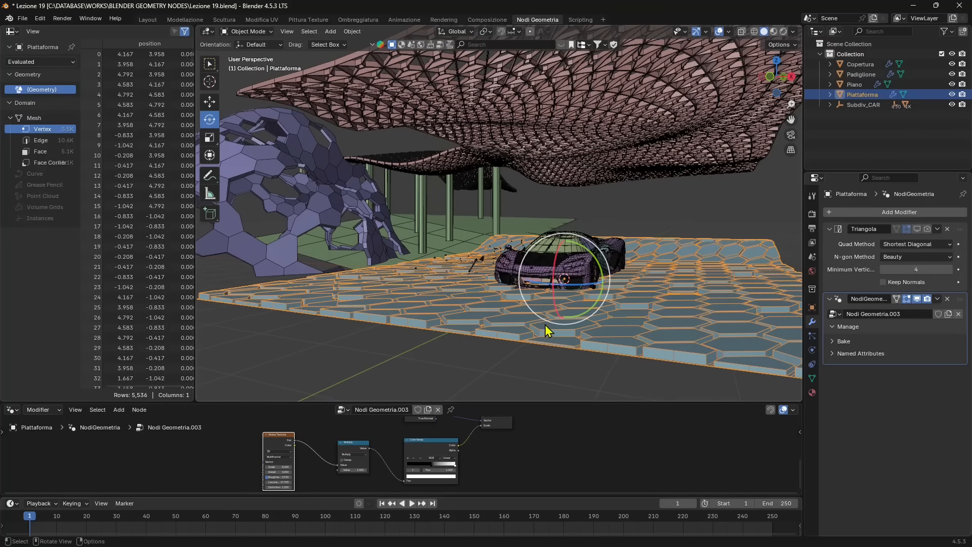
{"action": "mouse_move", "coordinate": [448, 290]}
{"action": "middle_mouse_down"}
{"action": "mouse_move", "coordinate": [496, 309]}
{"action": "mouse_move", "coordinate": [427, 300]}
{"action": "mouse_move", "coordinate": [497, 326]}
{"action": "mouse_move", "coordinate": [457, 317]}
{"action": "middle_mouse_up"}
Select the Padiglione object and enlarge the node editor to show its Ico Sphere and Dual Mesh nodes
{"action": "left_click", "coordinate": [336, 295]}
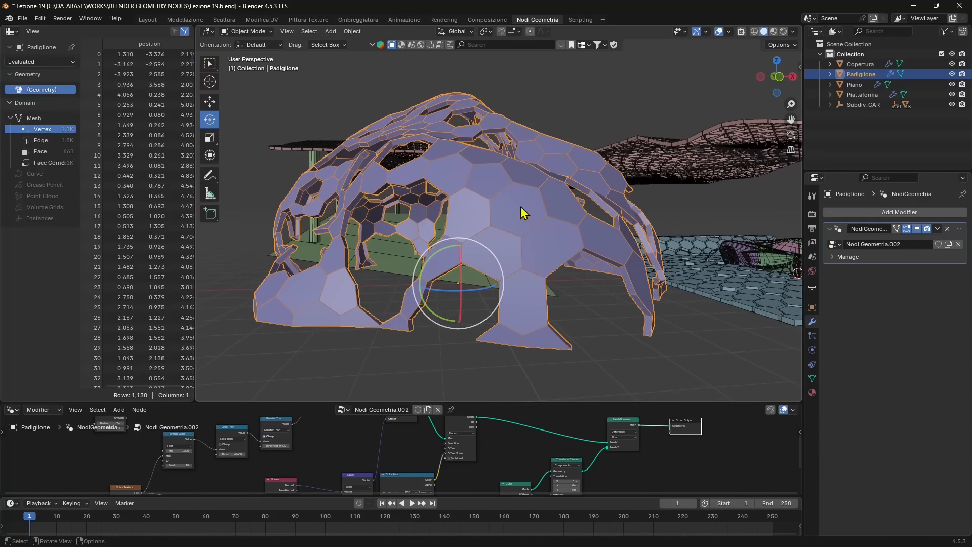
{"action": "scroll", "coordinate": [511, 245], "scroll_direction": "down", "scroll_amount": 2}
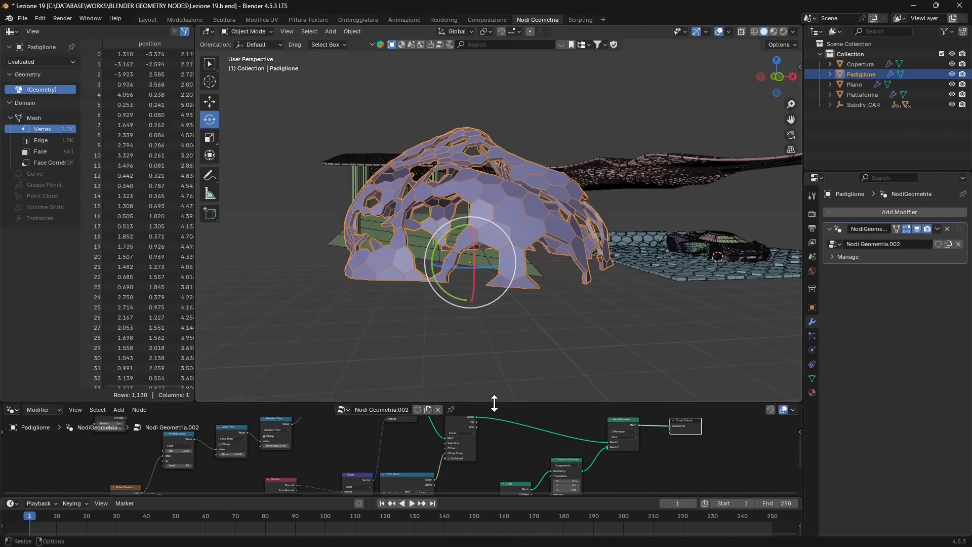
{"action": "left_click_drag", "start_coordinate": [494, 404], "coordinate": [512, 324]}
{"action": "middle_click_drag", "start_coordinate": [319, 426], "coordinate": [404, 466]}
{"action": "scroll", "coordinate": [419, 424], "scroll_direction": "up", "scroll_amount": 6}
{"action": "middle_click_drag", "start_coordinate": [322, 401], "coordinate": [545, 425]}
{"action": "scroll", "coordinate": [537, 420], "scroll_direction": "up", "scroll_amount": 3}
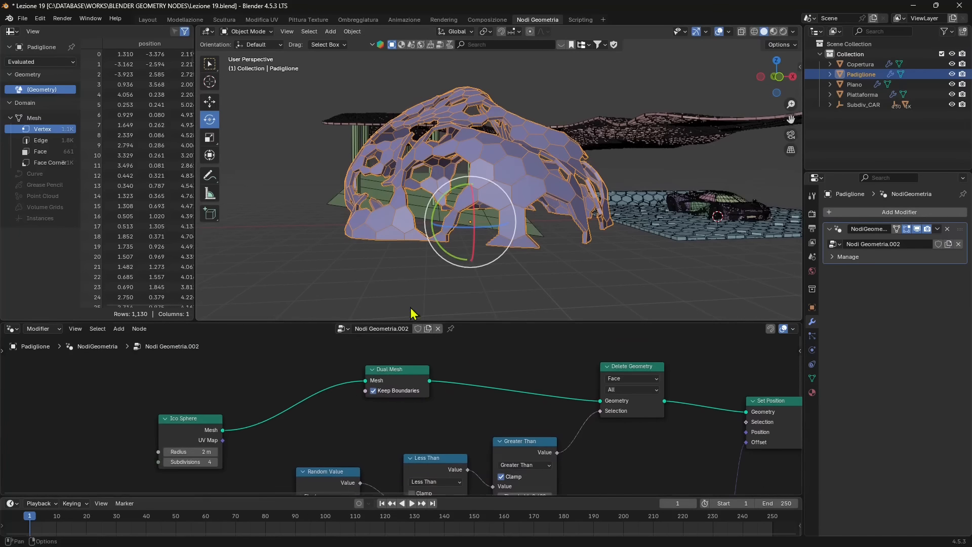
Mute the Dual Mesh node in the pavilion's node tree
{"action": "middle_click_drag", "start_coordinate": [495, 228], "coordinate": [484, 285]}
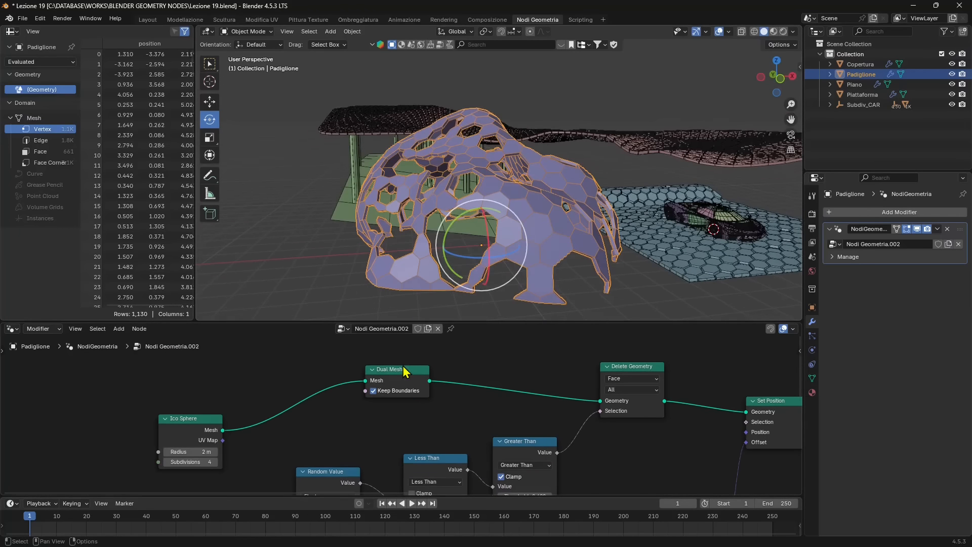
{"action": "left_click", "coordinate": [400, 376]}
{"action": "key", "text": "m"}
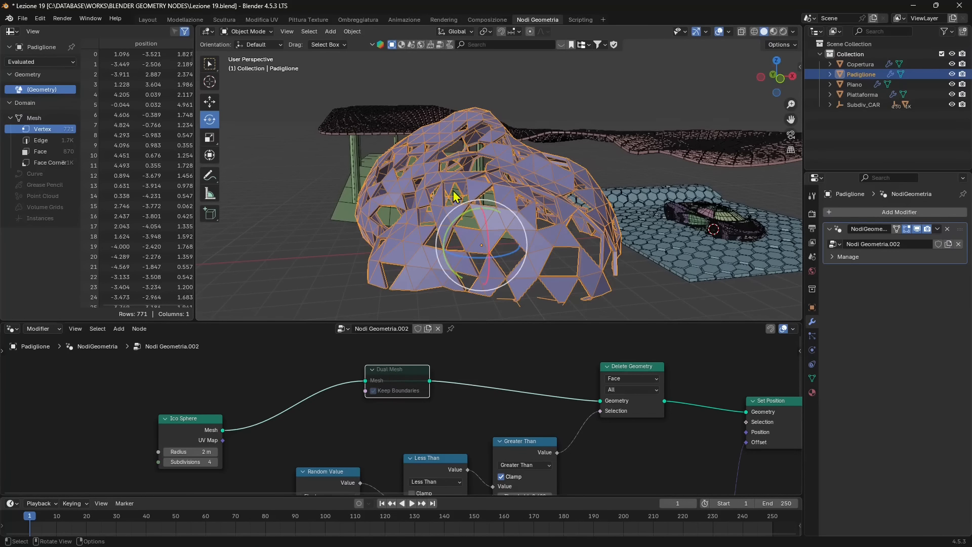
Reselect the Padiglione object and unmute its Dual Mesh node
{"action": "left_click", "coordinate": [464, 219], "text": "alt"}
{"action": "left_click", "coordinate": [466, 232]}
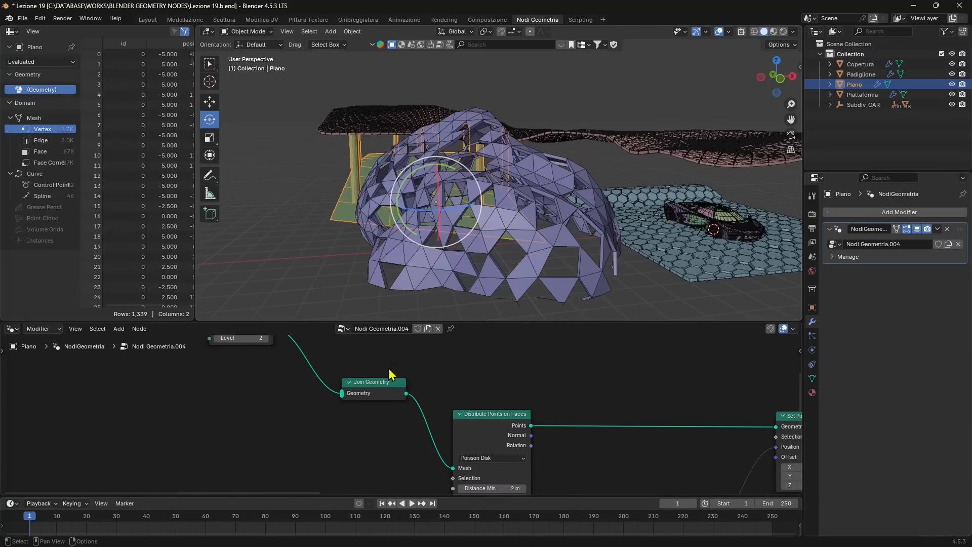
{"action": "scroll", "coordinate": [453, 418], "scroll_direction": "down", "scroll_amount": 5}
{"action": "scroll", "coordinate": [442, 415], "scroll_direction": "up", "scroll_amount": 1}
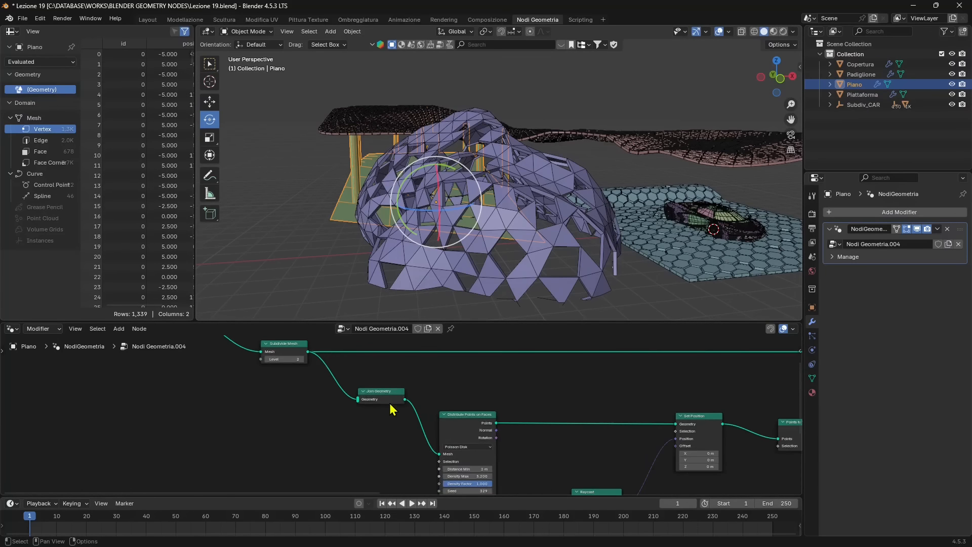
{"action": "middle_click_drag", "start_coordinate": [376, 351], "coordinate": [252, 401]}
{"action": "scroll", "coordinate": [338, 399], "scroll_direction": "down", "scroll_amount": 3}
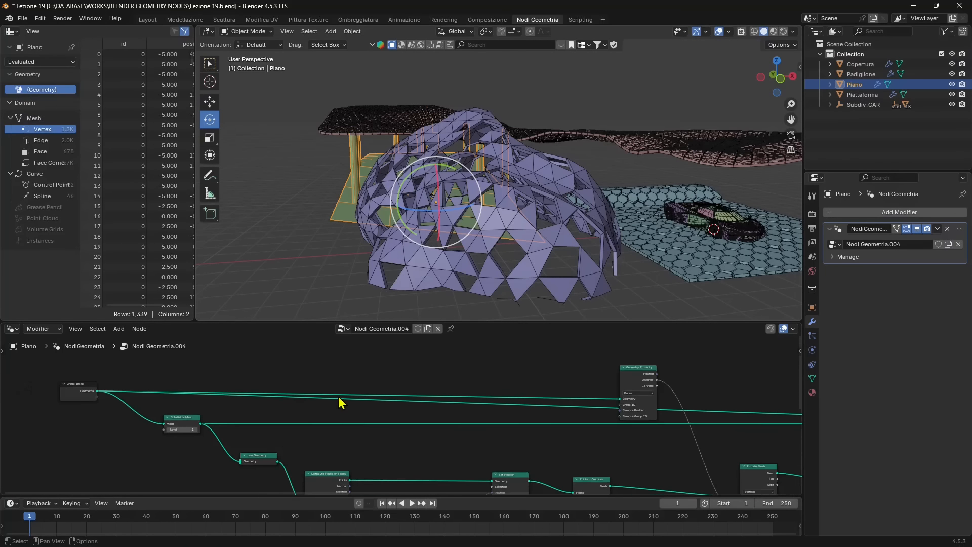
{"action": "left_click", "coordinate": [509, 240]}
{"action": "key", "text": "m"}
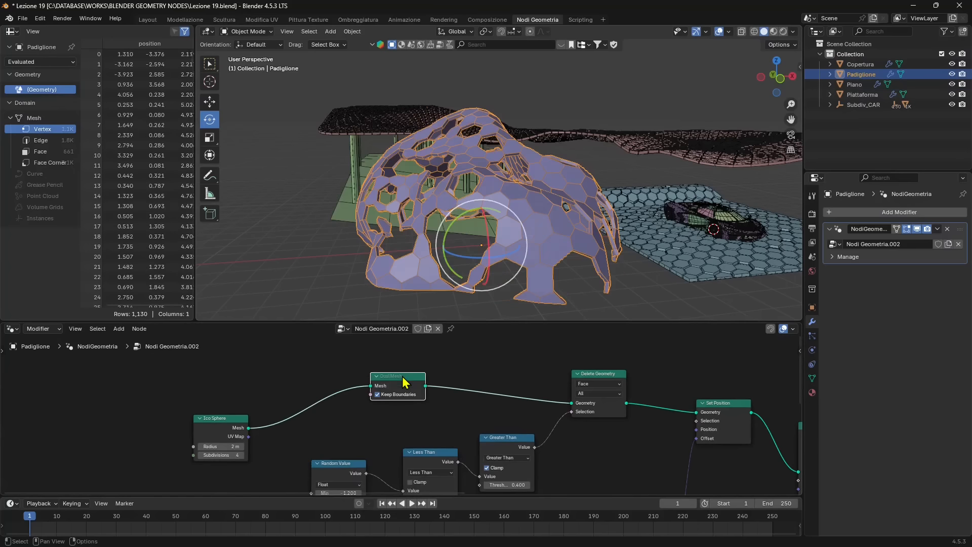
Vary the Ico Sphere's subdivisions in the pavilion's node tree, trying 2 and 6, and leave them at 5
{"action": "middle_click_drag", "start_coordinate": [405, 380], "coordinate": [298, 380]}
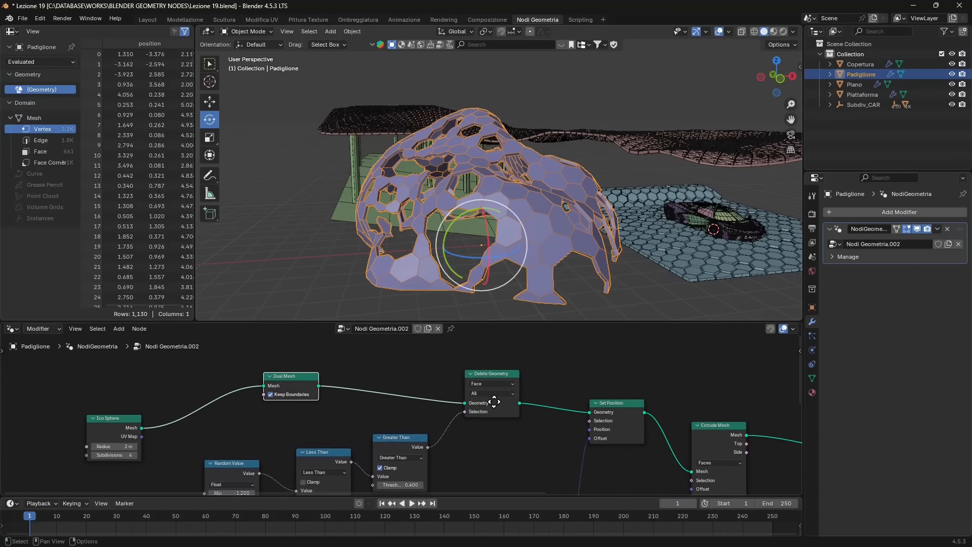
{"action": "scroll", "coordinate": [259, 446], "scroll_direction": "up", "scroll_amount": 2}
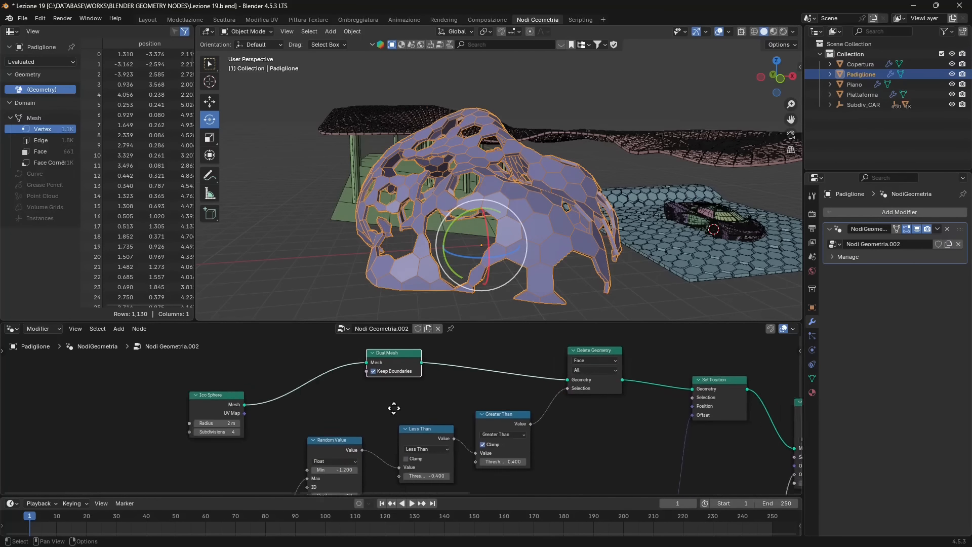
{"action": "left_click", "coordinate": [193, 430]}
{"action": "left_click", "coordinate": [194, 429]}
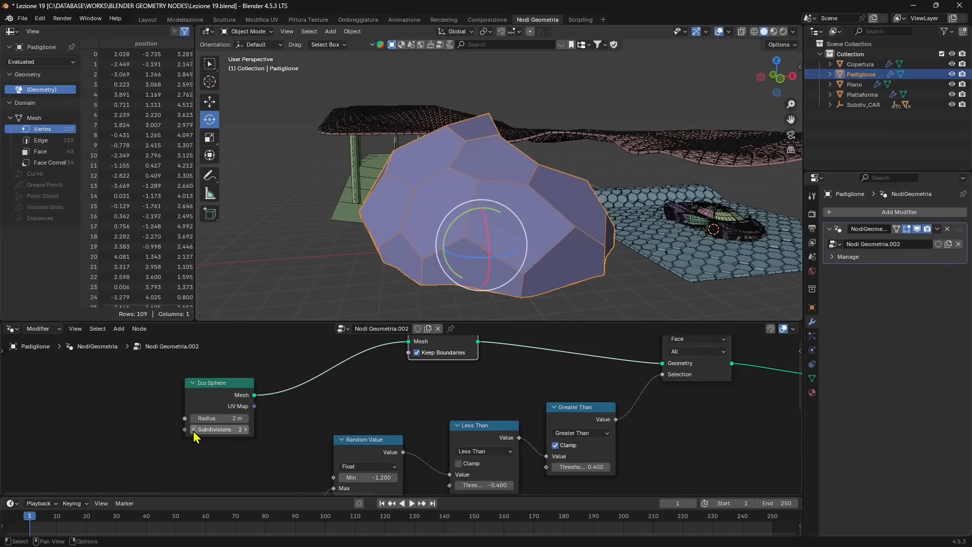
{"action": "left_click", "coordinate": [246, 430]}
{"action": "left_click", "coordinate": [245, 429]}
{"action": "left_click", "coordinate": [246, 429]}
{"action": "left_click", "coordinate": [246, 429]}
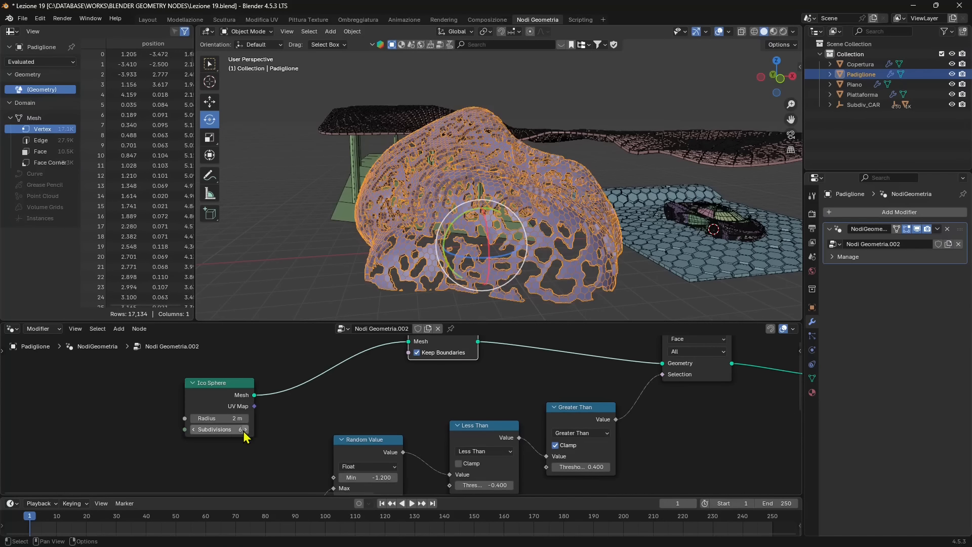
{"action": "left_click", "coordinate": [196, 434]}
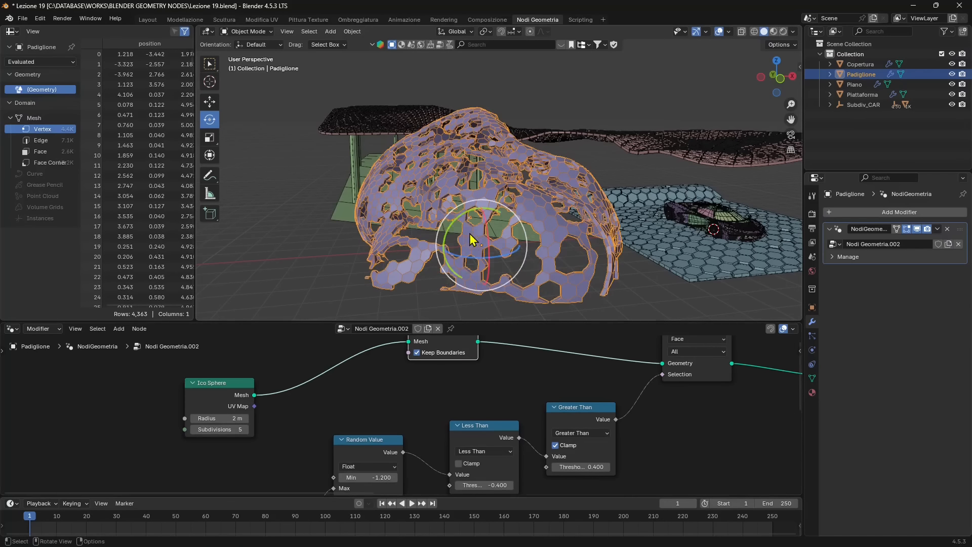
Select the Copertura roof and bring the start of its node tree into close view
{"action": "middle_click_drag", "start_coordinate": [471, 234], "coordinate": [478, 290]}
{"action": "left_click", "coordinate": [554, 103]}
{"action": "middle_click_drag", "start_coordinate": [551, 172], "coordinate": [567, 190], "text": "shift"}
{"action": "left_click", "coordinate": [495, 146]}
{"action": "scroll", "coordinate": [479, 235], "scroll_direction": "up", "scroll_amount": 3}
{"action": "scroll", "coordinate": [484, 241], "scroll_direction": "up", "scroll_amount": 2}
{"action": "middle_click_drag", "start_coordinate": [400, 410], "coordinate": [579, 407]}
{"action": "scroll", "coordinate": [578, 408], "scroll_direction": "down", "scroll_amount": 3}
{"action": "middle_click_drag", "start_coordinate": [253, 421], "coordinate": [363, 406]}
{"action": "scroll", "coordinate": [289, 409], "scroll_direction": "up", "scroll_amount": 5}
Examine the roof's subdivision, Extrude Mesh and Scale Elements nodes and the triangular pattern on its surface
{"action": "left_click", "coordinate": [303, 375]}
{"action": "left_click", "coordinate": [435, 378]}
{"action": "scroll", "coordinate": [456, 391], "scroll_direction": "down", "scroll_amount": 2}
{"action": "left_click", "coordinate": [398, 378]}
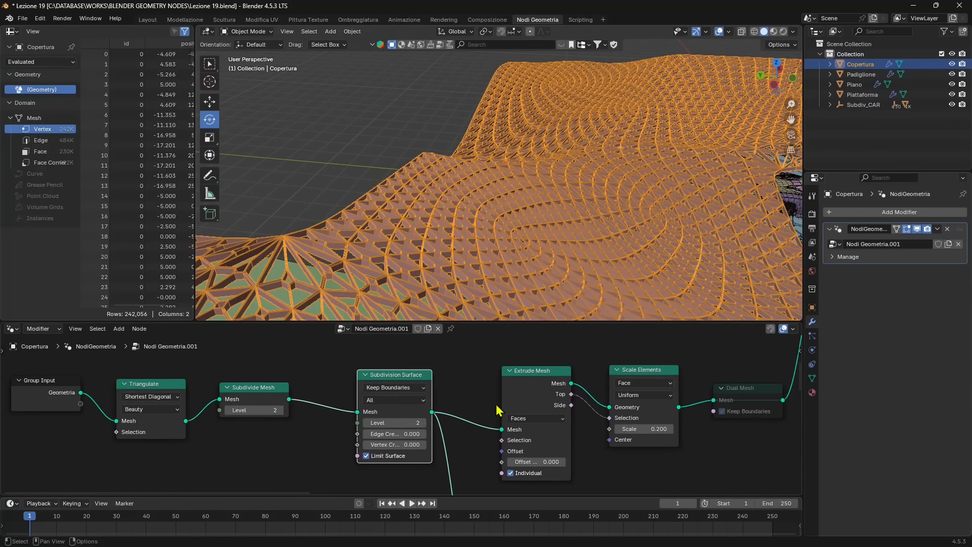
{"action": "middle_click_drag", "start_coordinate": [508, 407], "coordinate": [363, 410]}
{"action": "left_click", "coordinate": [390, 377]}
{"action": "left_click", "coordinate": [520, 391]}
{"action": "middle_click_drag", "start_coordinate": [527, 243], "coordinate": [490, 261]}
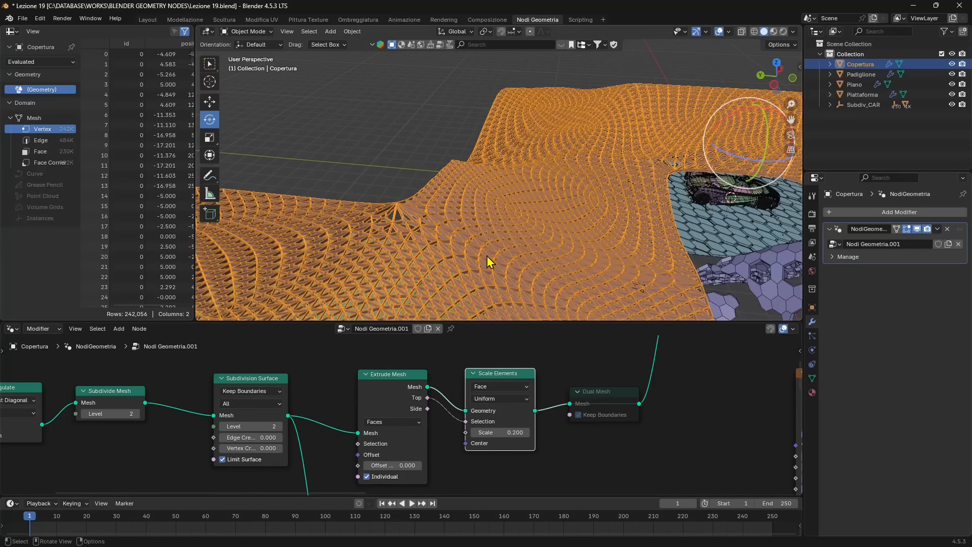
Unmute the Dual Mesh node in the Copertura node tree and inspect the roof's hexagonal pattern
{"action": "left_click", "coordinate": [606, 403]}
{"action": "scroll", "coordinate": [428, 259], "scroll_direction": "up", "scroll_amount": 5}
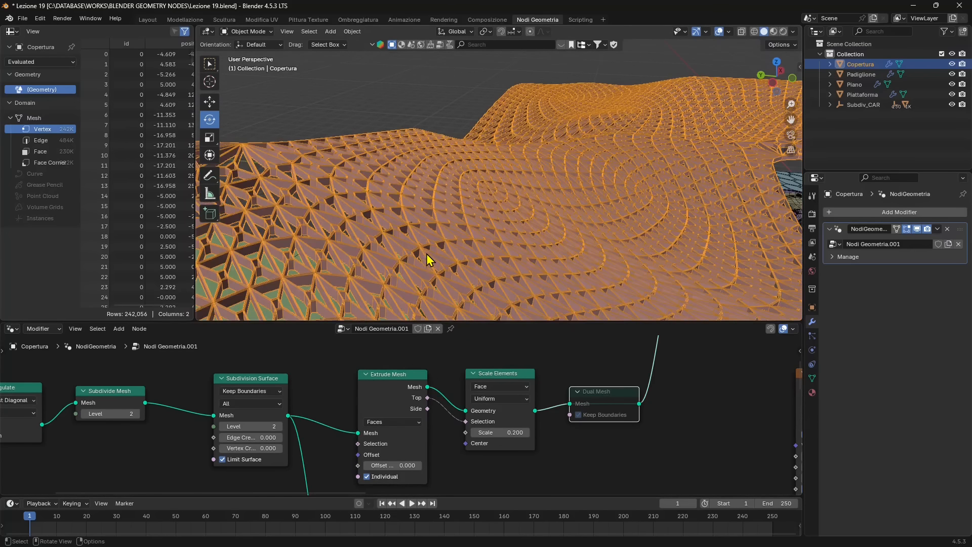
{"action": "key", "text": "m"}
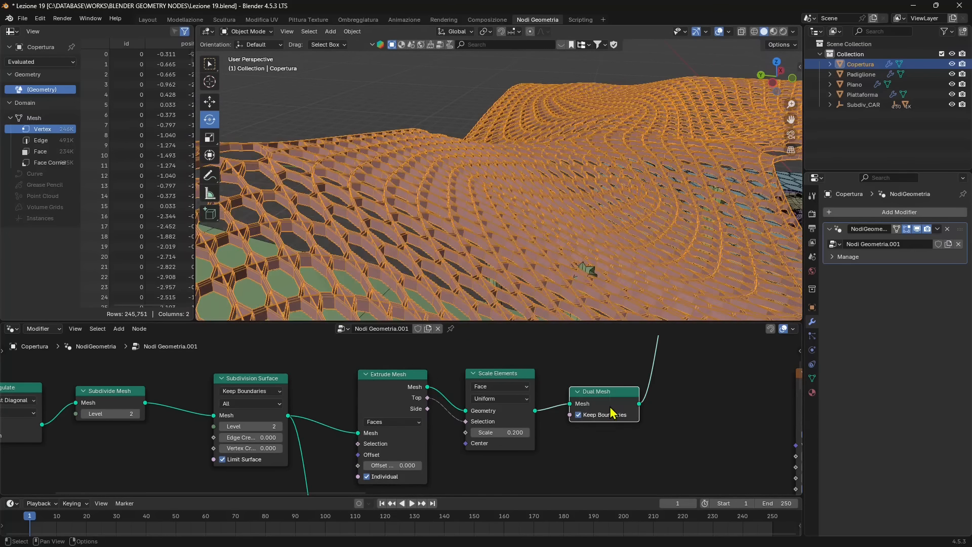
{"action": "middle_click_drag", "start_coordinate": [501, 276], "coordinate": [467, 265]}
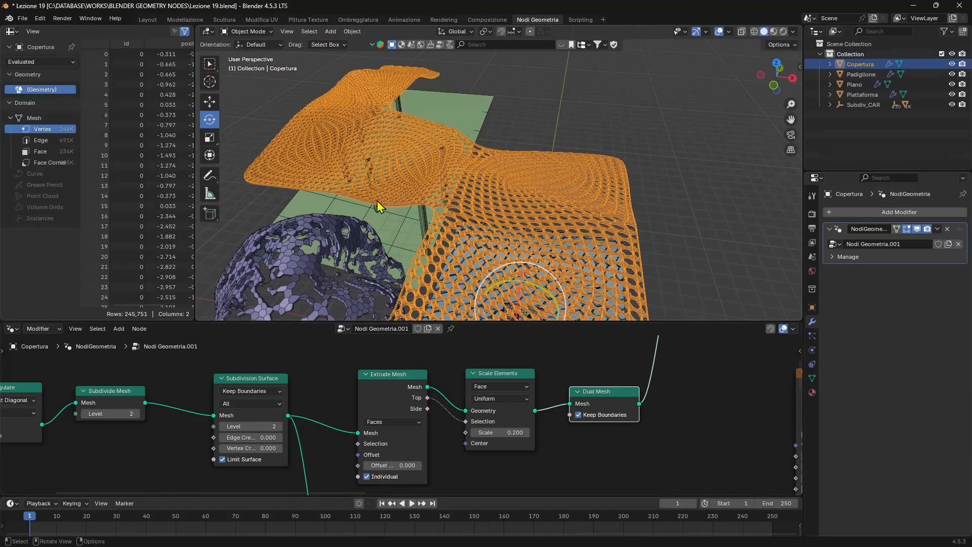
{"action": "middle_click_drag", "start_coordinate": [380, 206], "coordinate": [452, 154]}
Deselect the roof, select the Piano object and inspect its floor and the columns beneath the roof
{"action": "left_click", "coordinate": [469, 115]}
{"action": "scroll", "coordinate": [390, 222], "scroll_direction": "up", "scroll_amount": 4}
{"action": "middle_click_drag", "start_coordinate": [388, 222], "coordinate": [451, 256]}
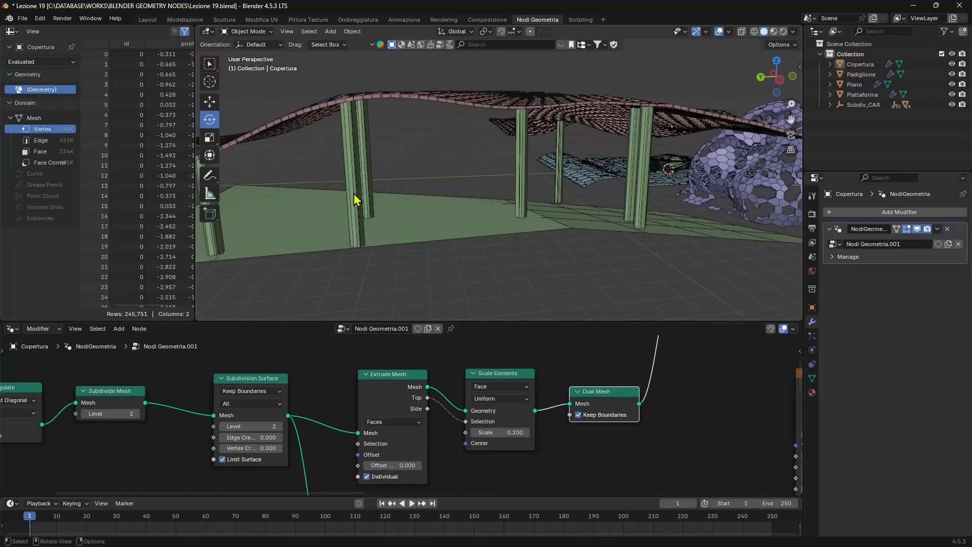
{"action": "left_click", "coordinate": [358, 190]}
{"action": "scroll", "coordinate": [431, 187], "scroll_direction": "down", "scroll_amount": 4}
{"action": "middle_click_drag", "start_coordinate": [562, 202], "coordinate": [477, 254]}
{"action": "left_click", "coordinate": [477, 253]}
{"action": "scroll", "coordinate": [487, 257], "scroll_direction": "up", "scroll_amount": 3}
{"action": "left_click", "coordinate": [498, 261]}
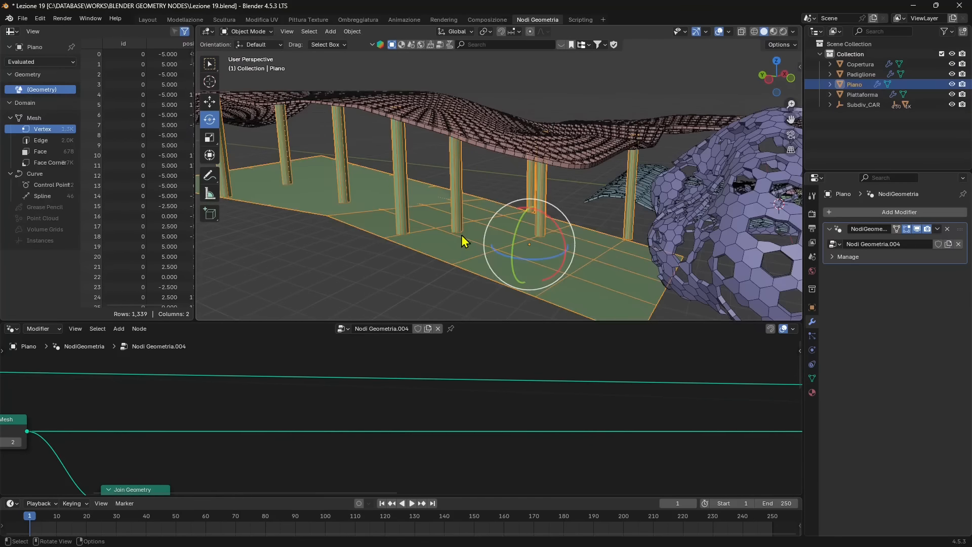
{"action": "middle_click_drag", "start_coordinate": [448, 204], "coordinate": [481, 259]}
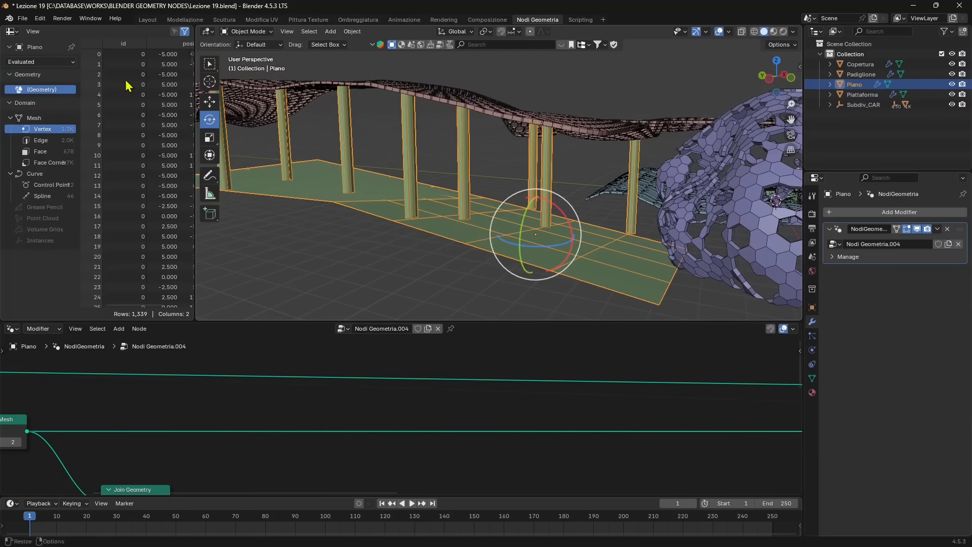
Put the Piano object in Edit Mode and select the subdivided floor face nearest the pavilion
{"action": "left_click", "coordinate": [245, 31]}
{"action": "left_click", "coordinate": [242, 54]}
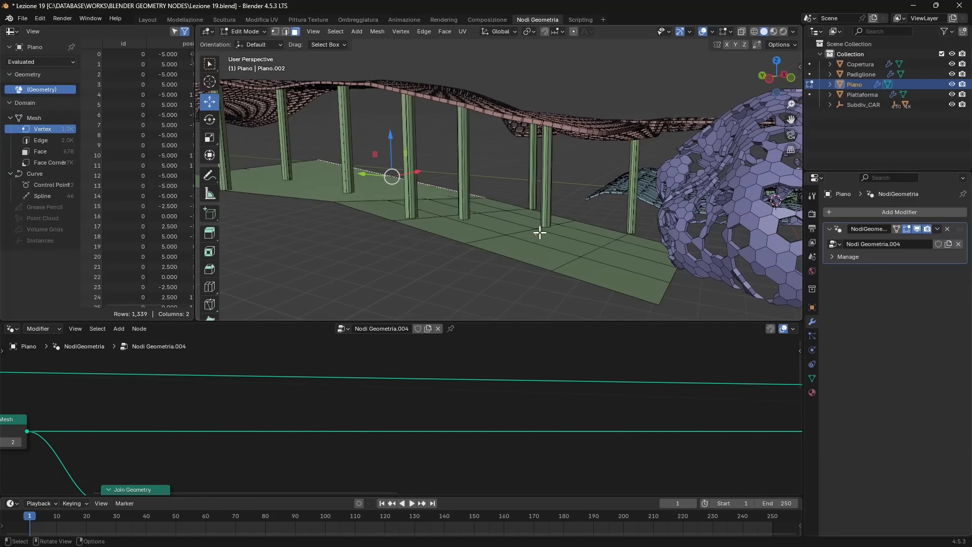
{"action": "left_click", "coordinate": [371, 200]}
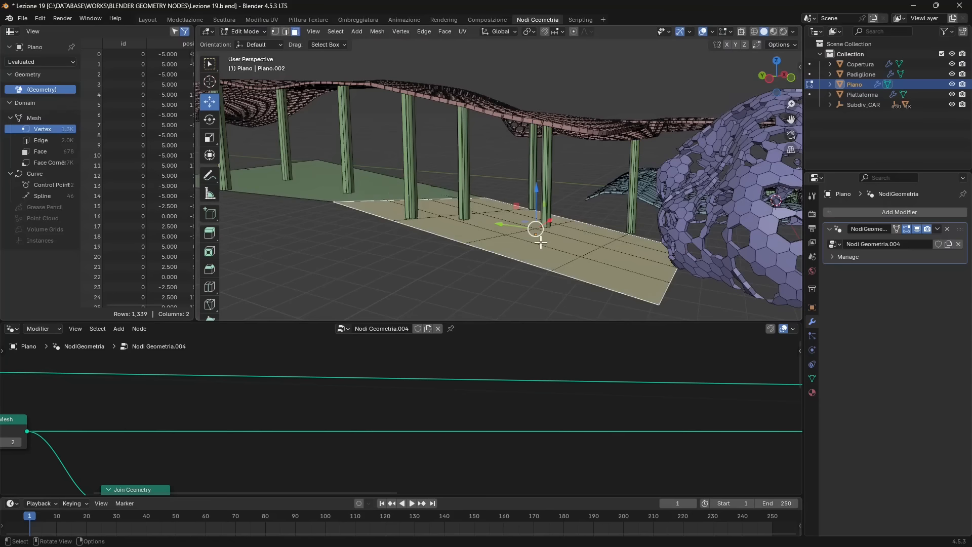
{"action": "middle_click_drag", "start_coordinate": [460, 228], "coordinate": [425, 235]}
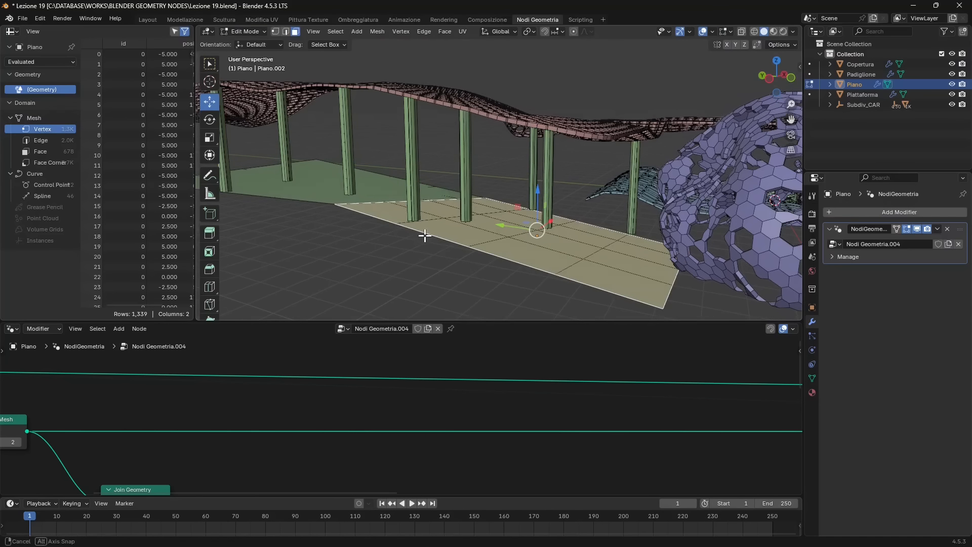
Using edge selection, lower the edge shared by the two floor faces about 0.16 m along Z and return to Object Mode
{"action": "left_click", "coordinate": [286, 32]}
{"action": "left_click", "coordinate": [381, 202]}
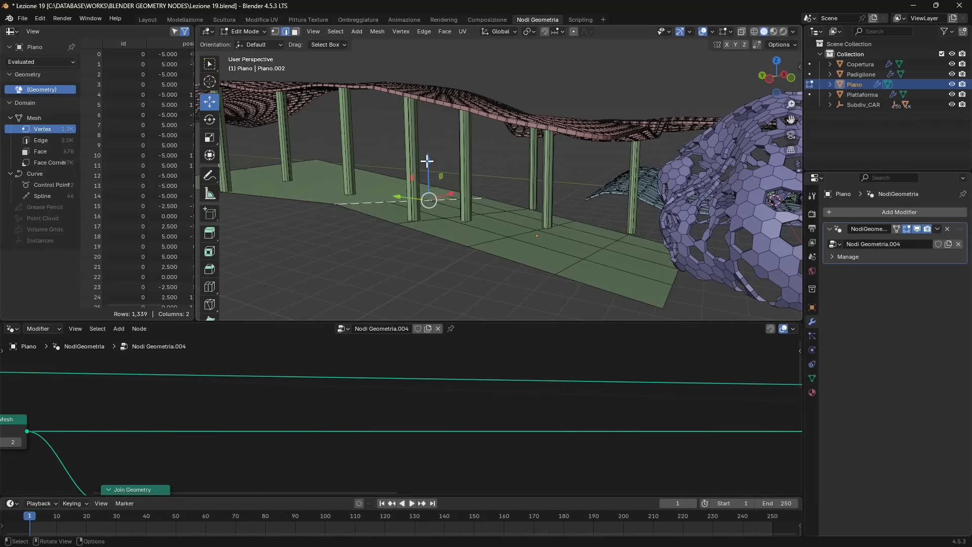
{"action": "mouse_move", "coordinate": [427, 161]}
{"action": "left_mouse_down"}
{"action": "mouse_move", "coordinate": [425, 188]}
{"action": "mouse_move", "coordinate": [431, 118]}
{"action": "mouse_move", "coordinate": [427, 164]}
{"action": "left_mouse_up"}
{"action": "middle_click_drag", "start_coordinate": [517, 195], "coordinate": [412, 105]}
{"action": "middle_click_drag", "start_coordinate": [462, 222], "coordinate": [461, 219]}
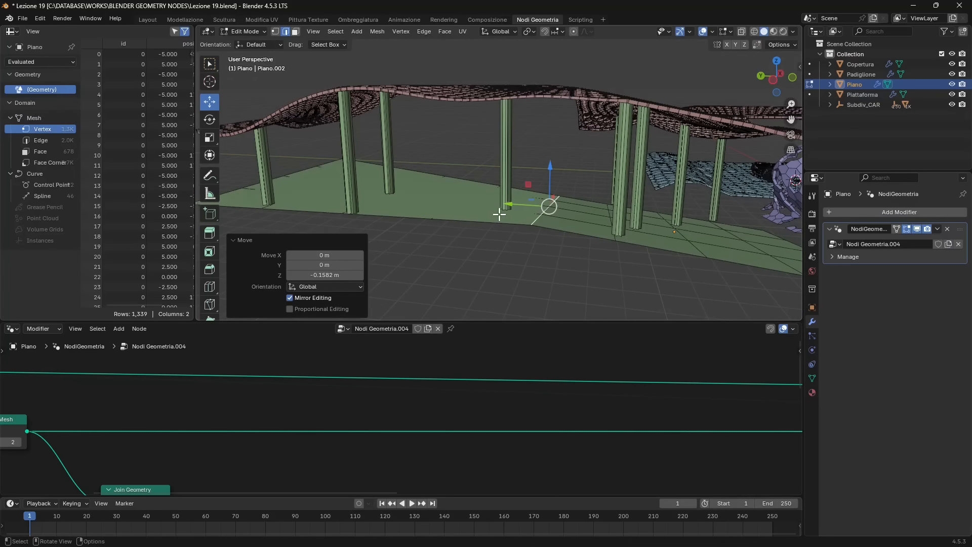
{"action": "left_click", "coordinate": [248, 31]}
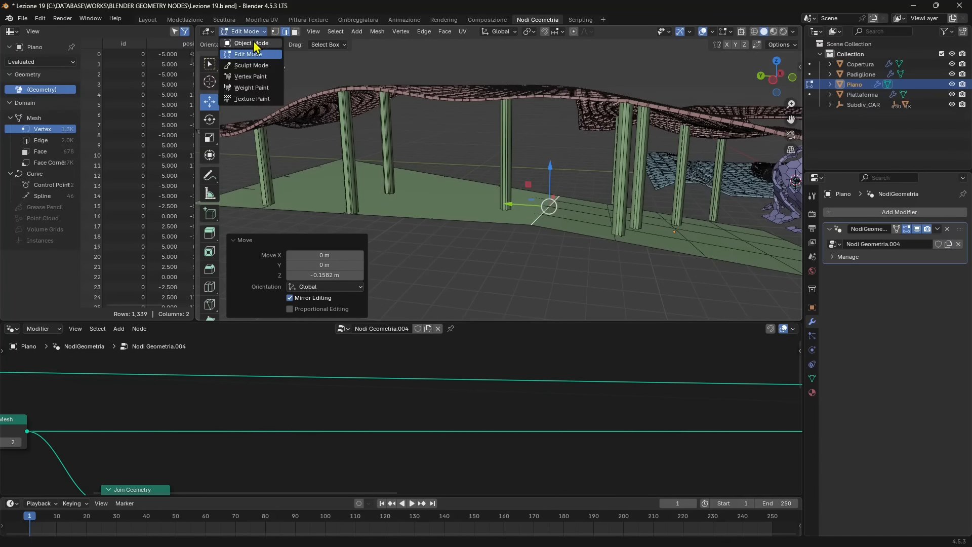
{"action": "left_click", "coordinate": [245, 45]}
Put the Copertura object in Edit Mode with face selection and select the base face above the columns
{"action": "left_click", "coordinate": [444, 95]}
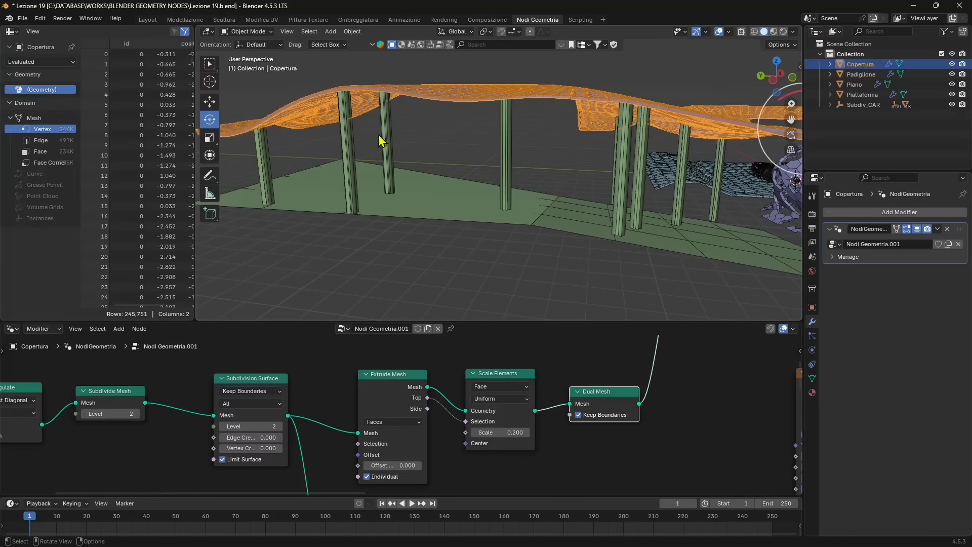
{"action": "middle_click_drag", "start_coordinate": [498, 156], "coordinate": [508, 159]}
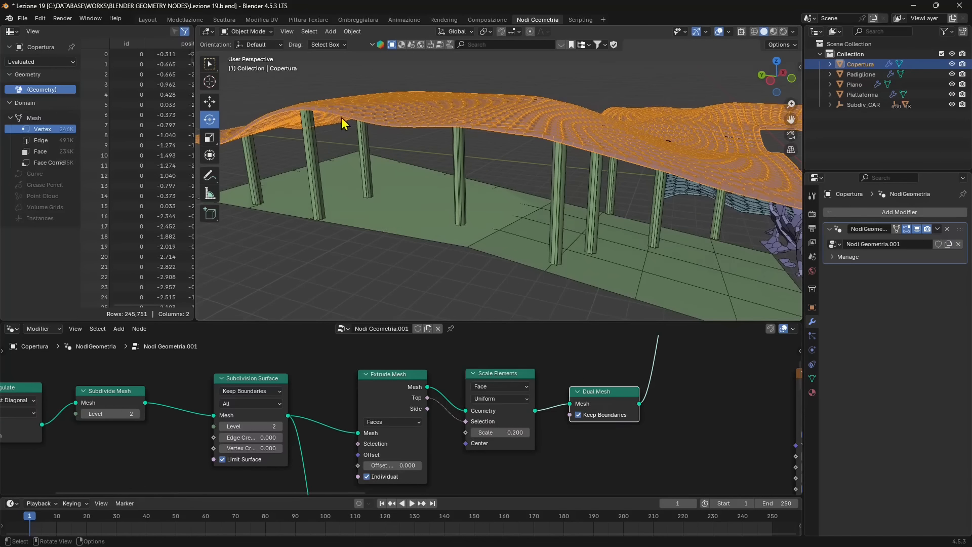
{"action": "left_click", "coordinate": [248, 32]}
{"action": "left_click", "coordinate": [248, 54]}
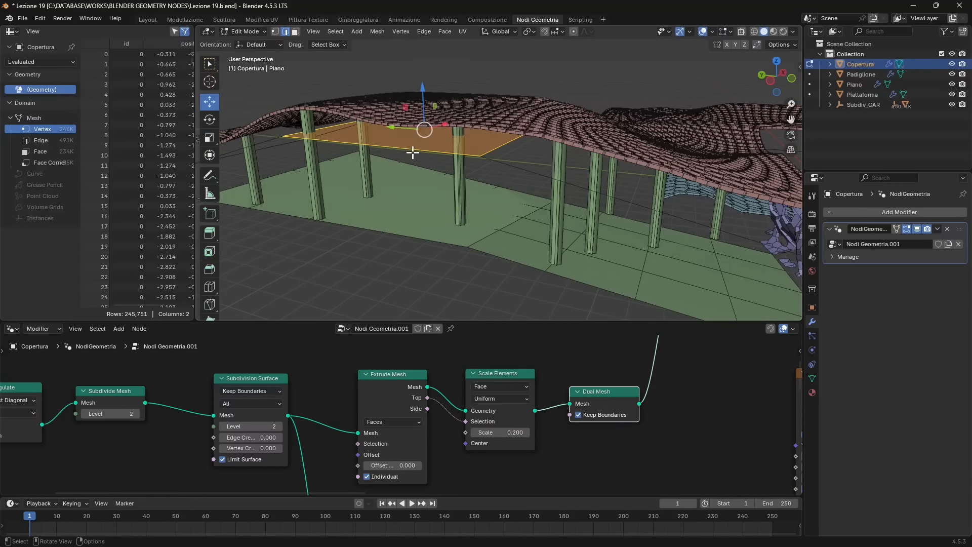
{"action": "middle_click_drag", "start_coordinate": [412, 152], "coordinate": [436, 154]}
{"action": "middle_click_drag", "start_coordinate": [373, 139], "coordinate": [406, 150]}
{"action": "left_click", "coordinate": [296, 31]}
{"action": "left_click", "coordinate": [398, 160]}
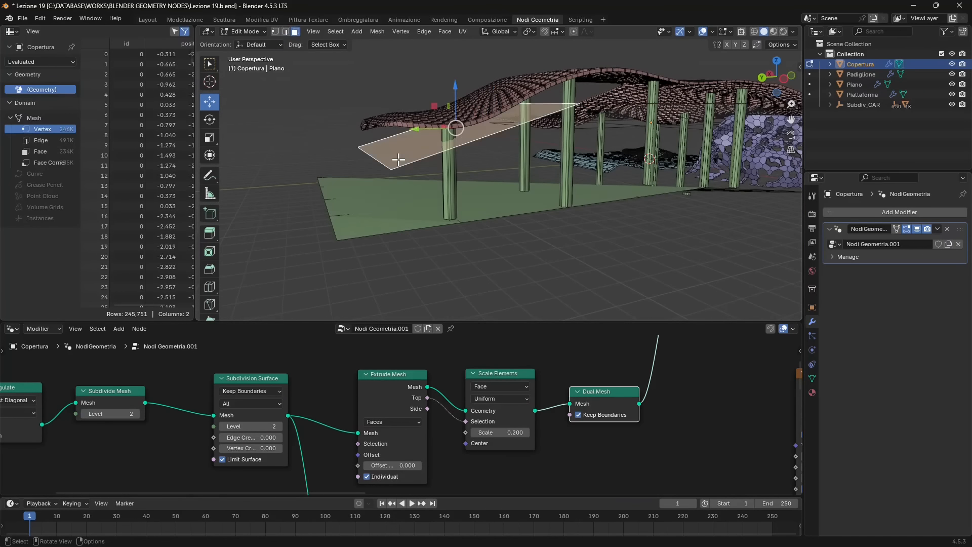
Select different base faces of the roof one after another, ending on the one above the columns
{"action": "middle_click_drag", "start_coordinate": [581, 181], "coordinate": [488, 206]}
{"action": "left_click", "coordinate": [563, 215]}
{"action": "left_click", "coordinate": [598, 193]}
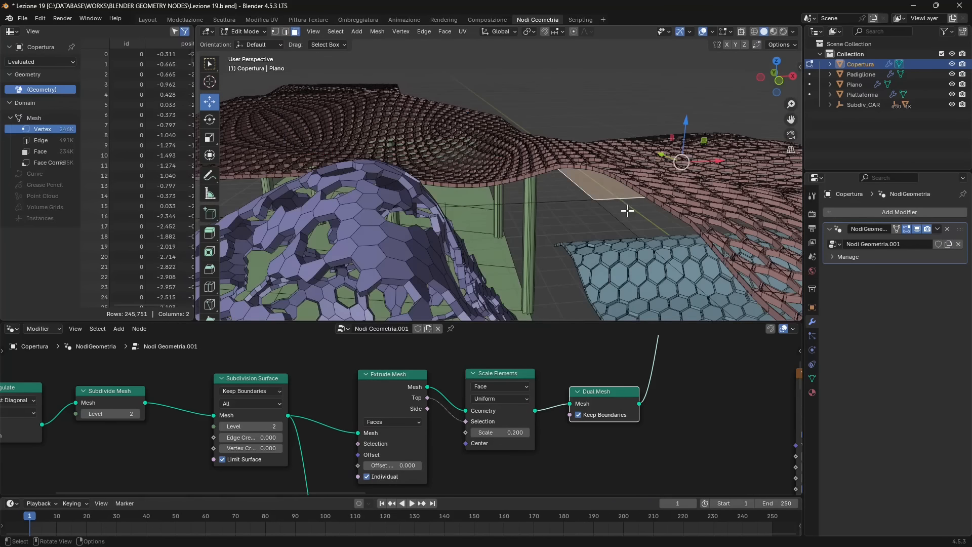
{"action": "left_click", "coordinate": [627, 210]}
{"action": "scroll", "coordinate": [613, 205], "scroll_direction": "down", "scroll_amount": 3}
{"action": "middle_click_drag", "start_coordinate": [359, 111], "coordinate": [471, 170]}
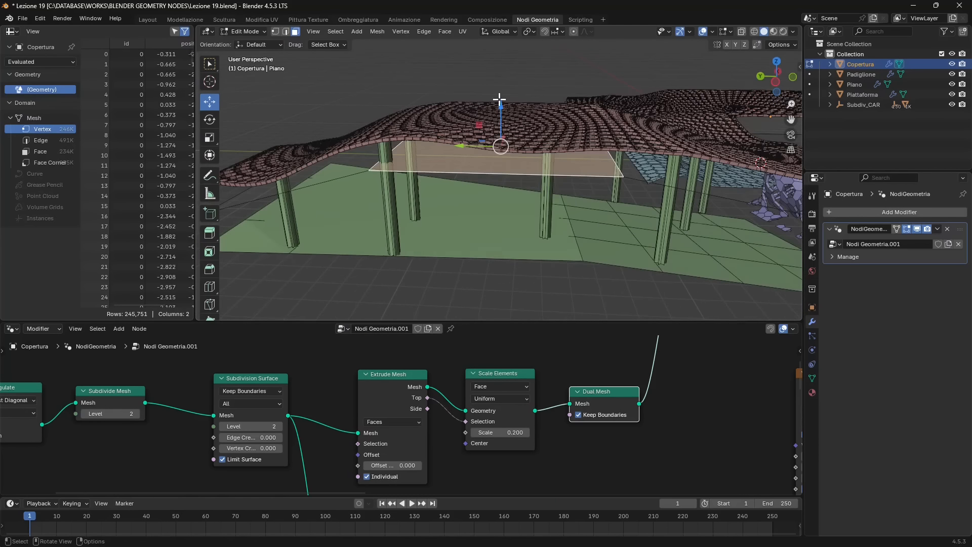
Move the roof's base face above the columns down along Z, and raise it about 2.48 m
{"action": "left_click_drag", "start_coordinate": [499, 100], "coordinate": [498, 137]}
{"action": "middle_click_drag", "start_coordinate": [517, 152], "coordinate": [502, 218]}
{"action": "middle_click_drag", "start_coordinate": [390, 211], "coordinate": [493, 230]}
{"action": "left_click_drag", "start_coordinate": [474, 174], "coordinate": [484, 101]}
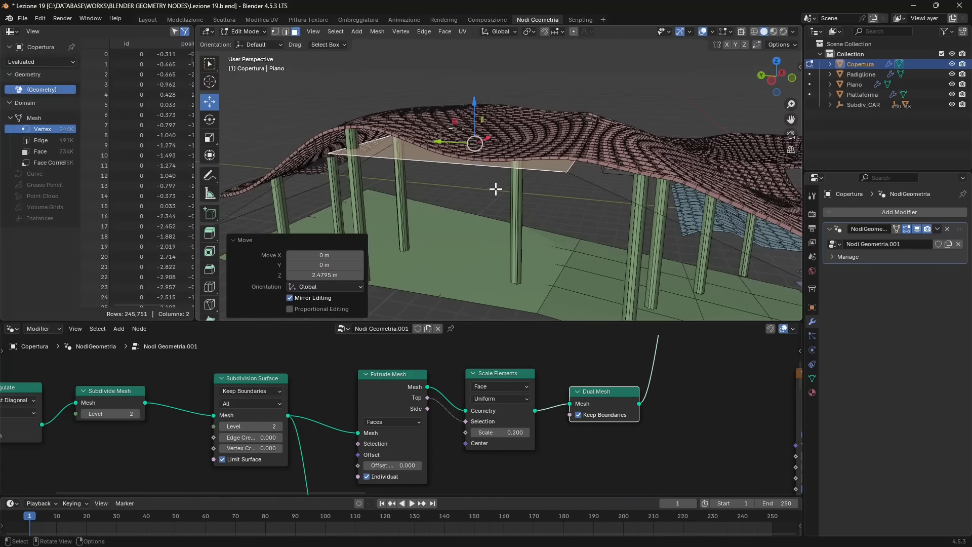
Lower the roof's base face about 0.44 m along Z and return to Object Mode
{"action": "middle_click_drag", "start_coordinate": [495, 189], "coordinate": [487, 110]}
{"action": "mouse_move", "coordinate": [504, 104]}
{"action": "left_mouse_down"}
{"action": "mouse_move", "coordinate": [509, 81]}
{"action": "mouse_move", "coordinate": [509, 104]}
{"action": "left_mouse_up"}
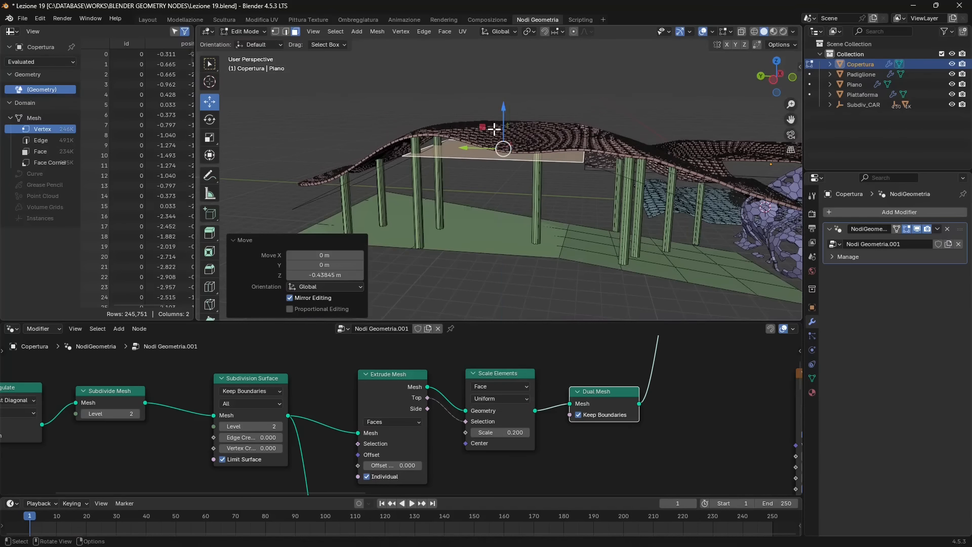
{"action": "middle_click_drag", "start_coordinate": [584, 156], "coordinate": [662, 211]}
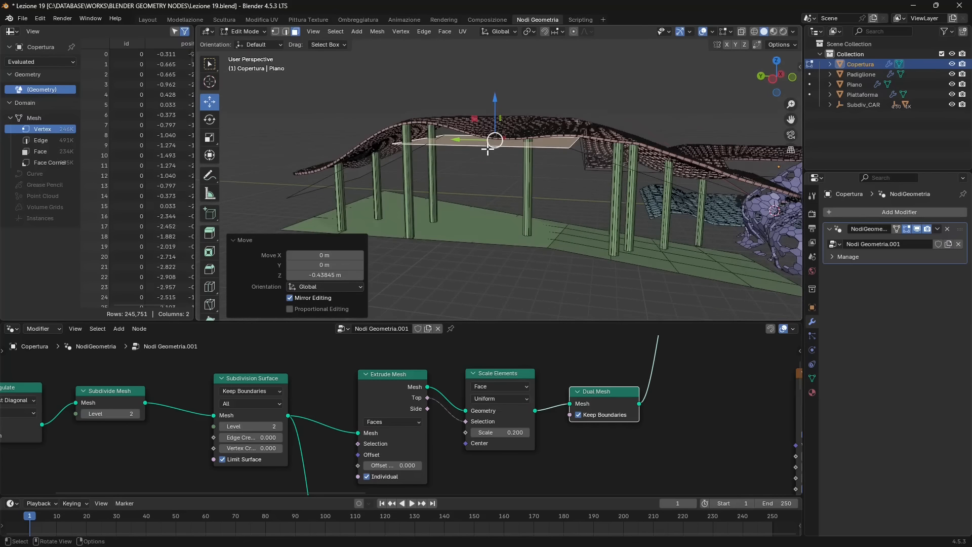
{"action": "middle_click_drag", "start_coordinate": [488, 149], "coordinate": [450, 150]}
{"action": "left_click", "coordinate": [250, 31]}
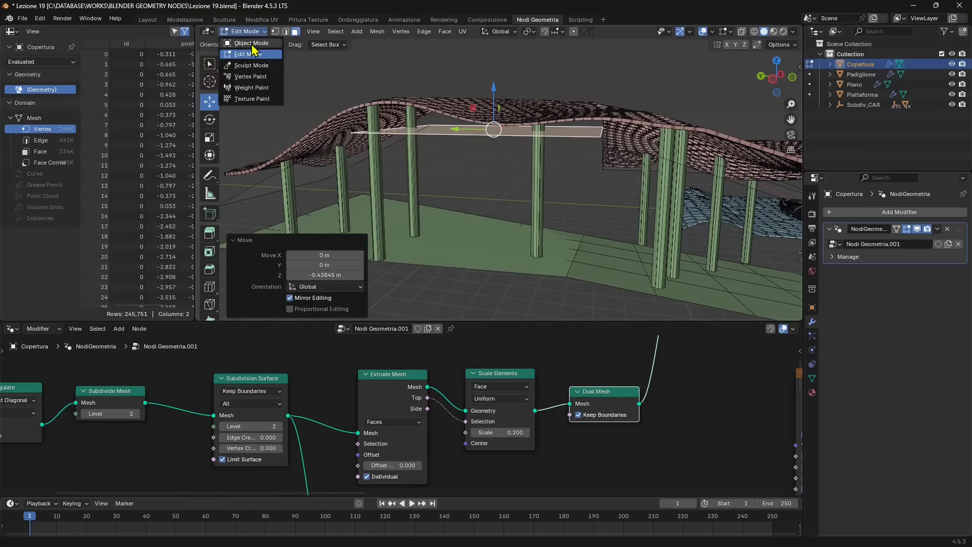
{"action": "key", "text": "Tab"}
View the complete scene and examine the car on its hexagonal platform beside the pavilion and roof
{"action": "middle_click_drag", "start_coordinate": [319, 152], "coordinate": [480, 229]}
{"action": "scroll", "coordinate": [480, 229], "scroll_direction": "down", "scroll_amount": 2}
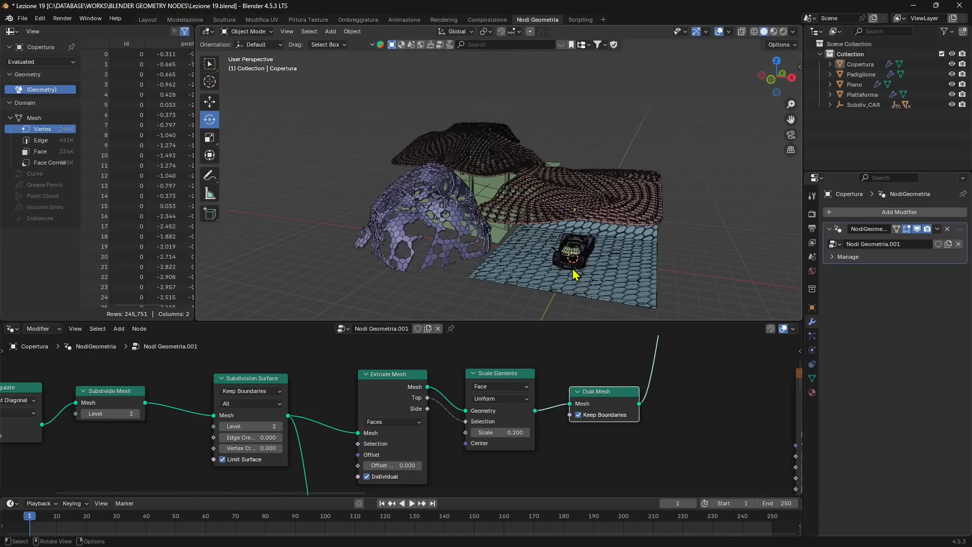
{"action": "scroll", "coordinate": [542, 282], "scroll_direction": "up", "scroll_amount": 5}
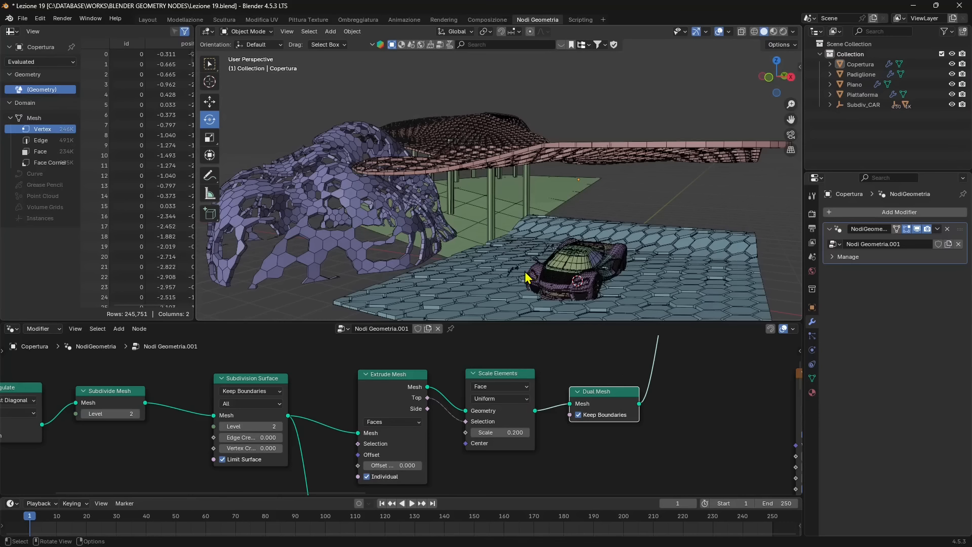
{"action": "mouse_move", "coordinate": [481, 253]}
{"action": "middle_mouse_down"}
{"action": "mouse_move", "coordinate": [512, 256]}
{"action": "mouse_move", "coordinate": [486, 256]}
{"action": "middle_mouse_up"}
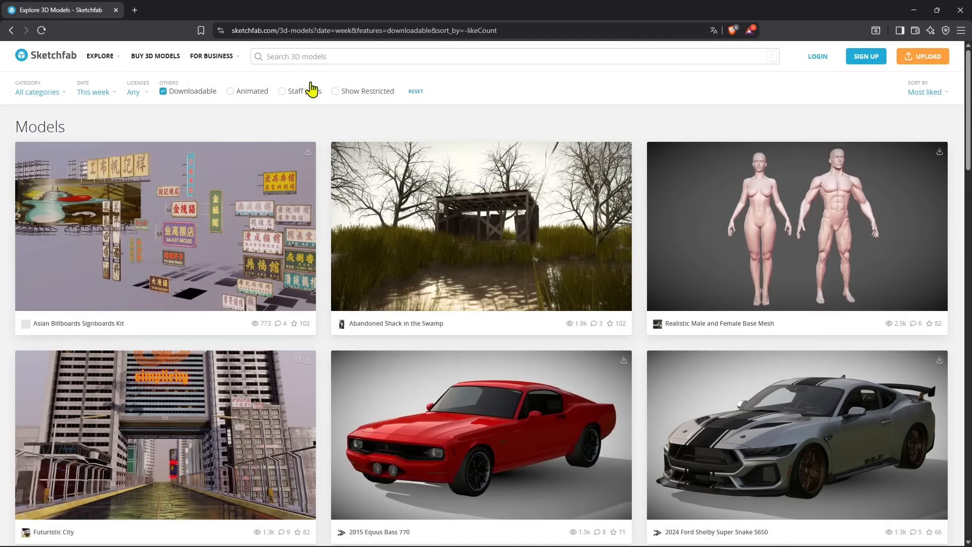
Open the 3D model search, try the This day date filter and set the date back to All time
{"action": "left_click", "coordinate": [298, 55]}
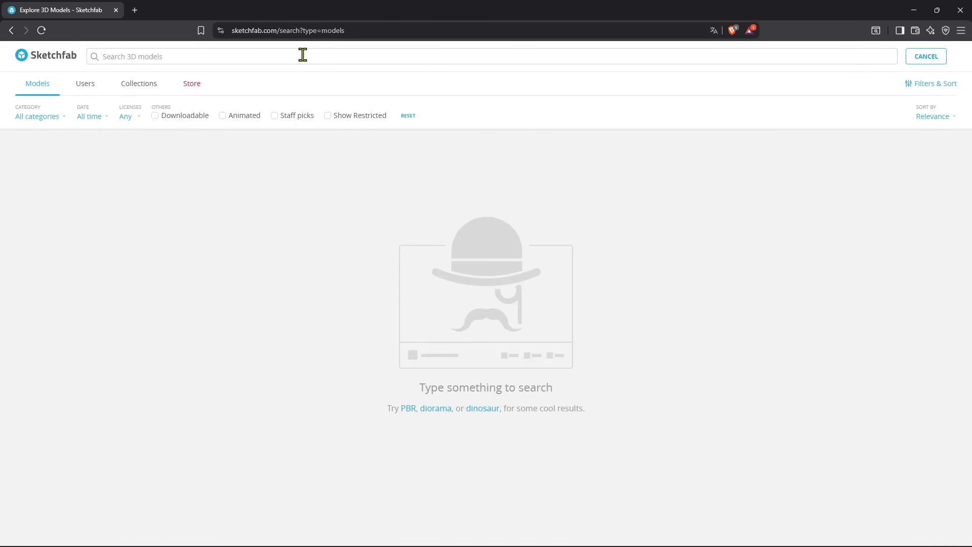
{"action": "left_click", "coordinate": [101, 118]}
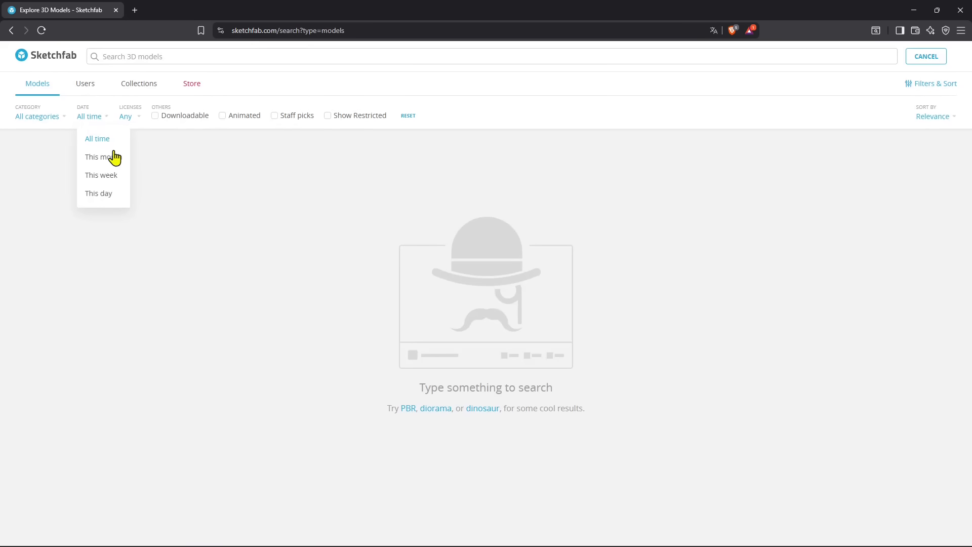
{"action": "left_click", "coordinate": [110, 193]}
{"action": "left_click", "coordinate": [95, 121]}
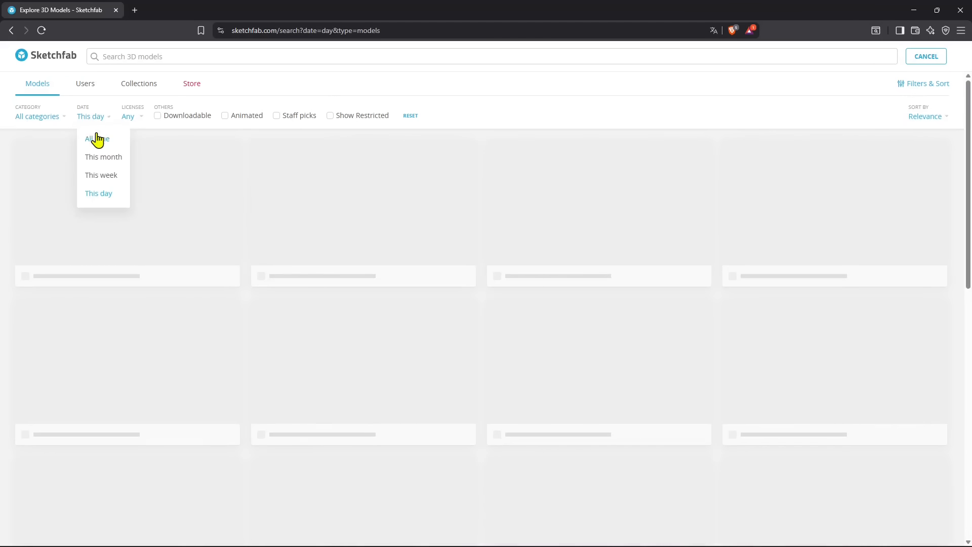
{"action": "left_click", "coordinate": [96, 136]}
Restrict the models to the CC0 license and the Cars & Vehicles category
{"action": "left_click", "coordinate": [127, 117]}
{"action": "left_click", "coordinate": [131, 139]}
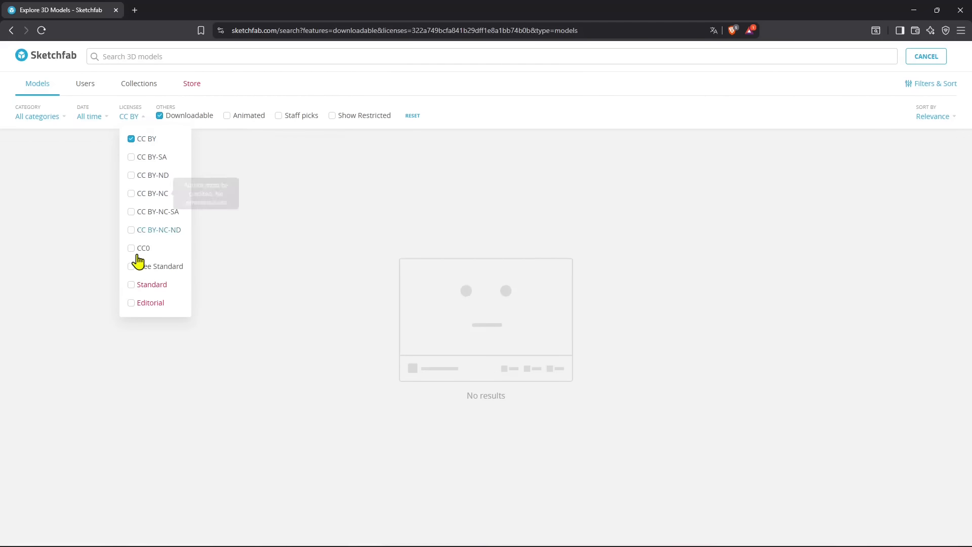
{"action": "left_click", "coordinate": [132, 248]}
{"action": "left_click", "coordinate": [132, 139]}
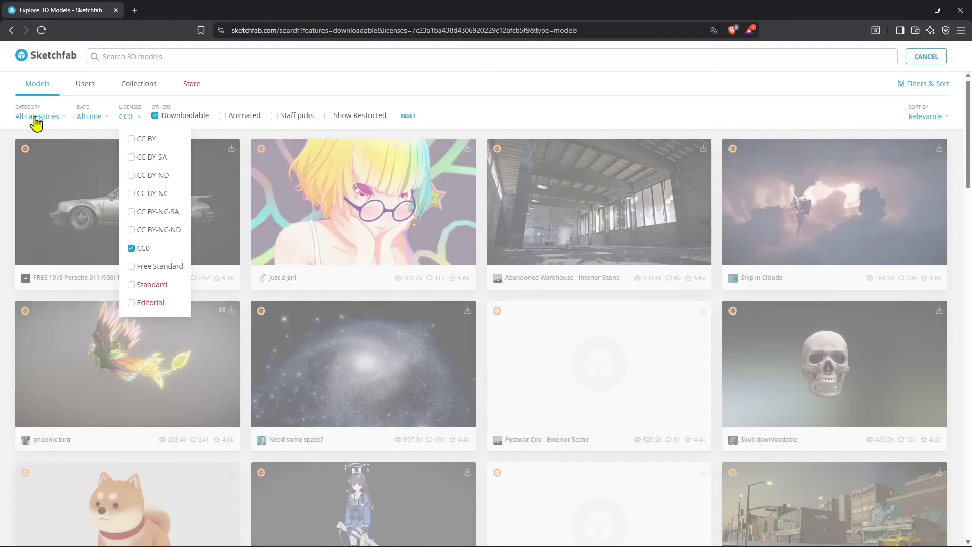
{"action": "left_click", "coordinate": [36, 117]}
{"action": "left_click", "coordinate": [57, 209]}
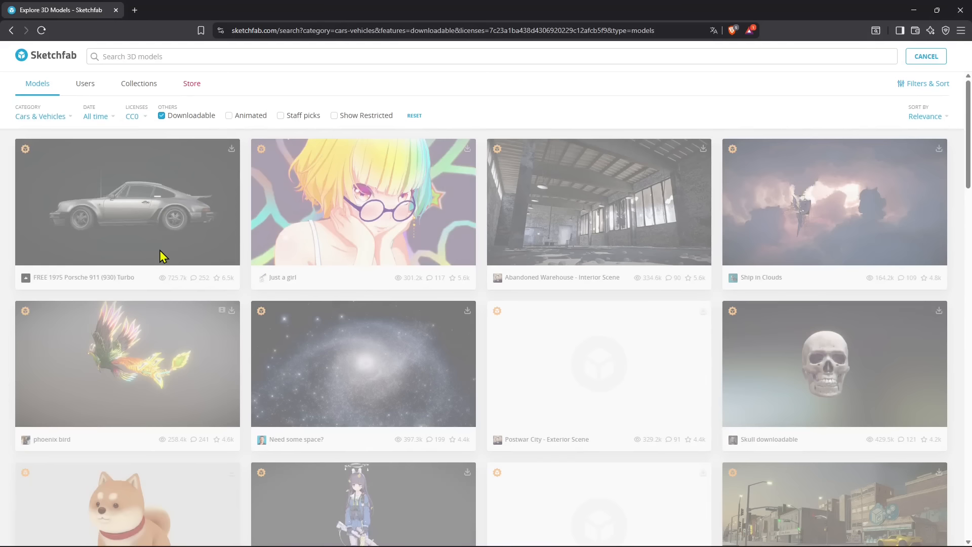
Open the white sports car model from the last row of results, request its download and dismiss the login dialog
{"action": "scroll", "coordinate": [456, 304], "scroll_direction": "down", "scroll_amount": 5}
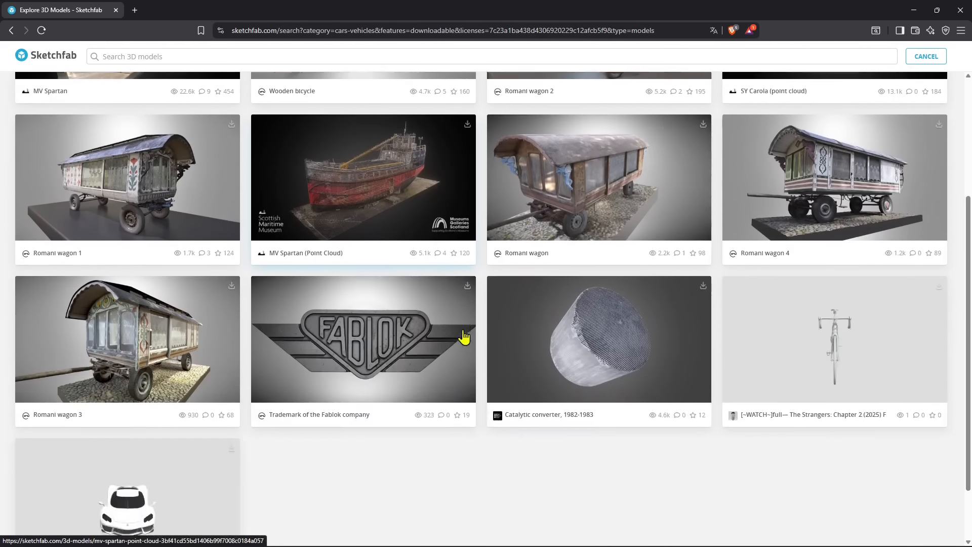
{"action": "left_click", "coordinate": [187, 444]}
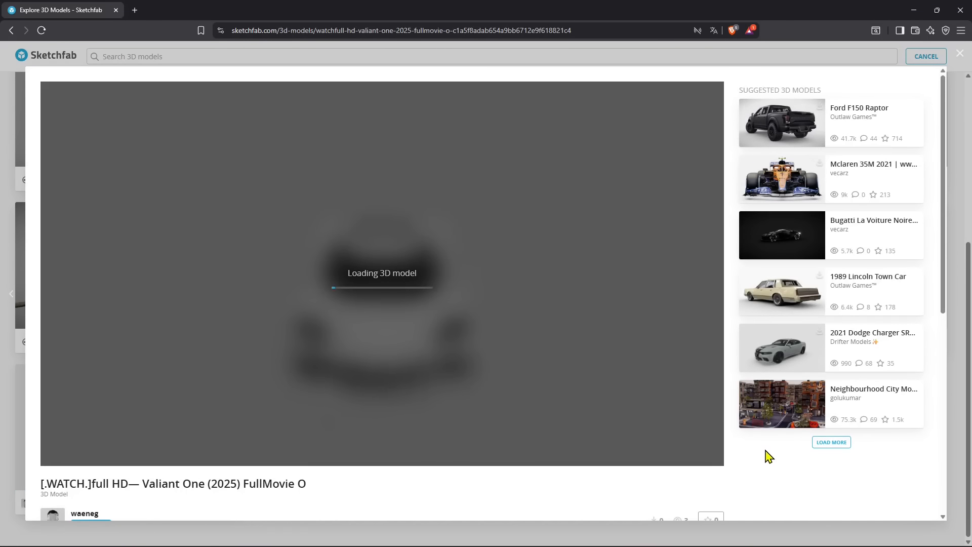
{"action": "scroll", "coordinate": [764, 458], "scroll_direction": "down", "scroll_amount": 2}
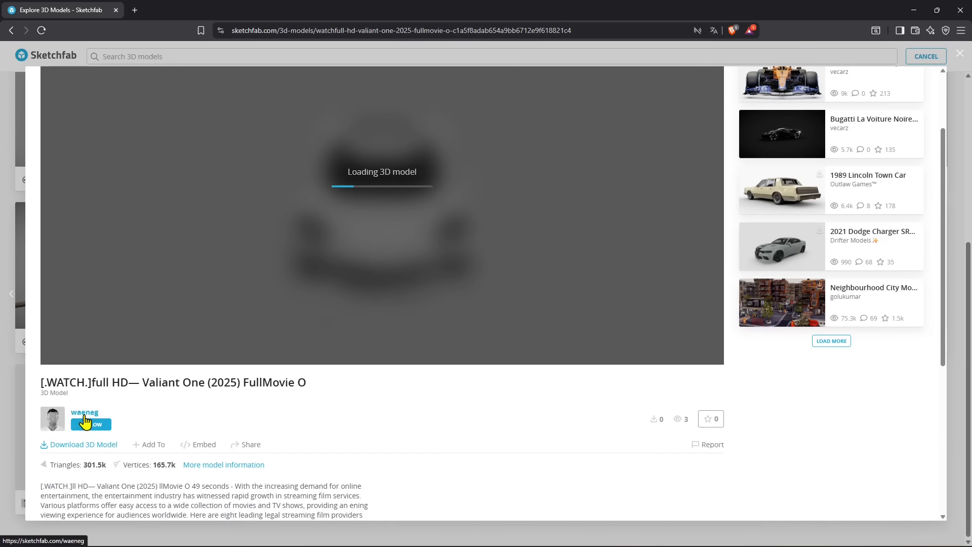
{"action": "left_click", "coordinate": [104, 446]}
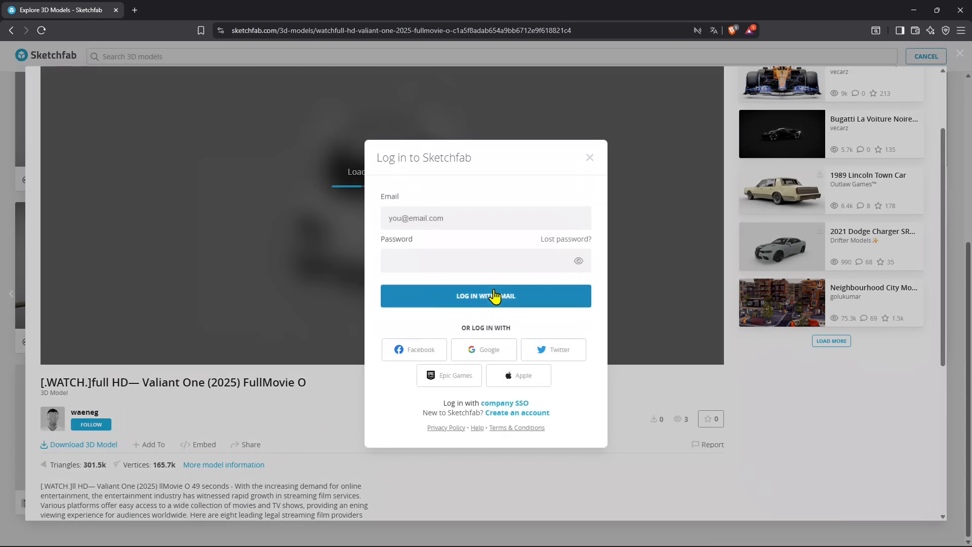
{"action": "left_click", "coordinate": [590, 157]}
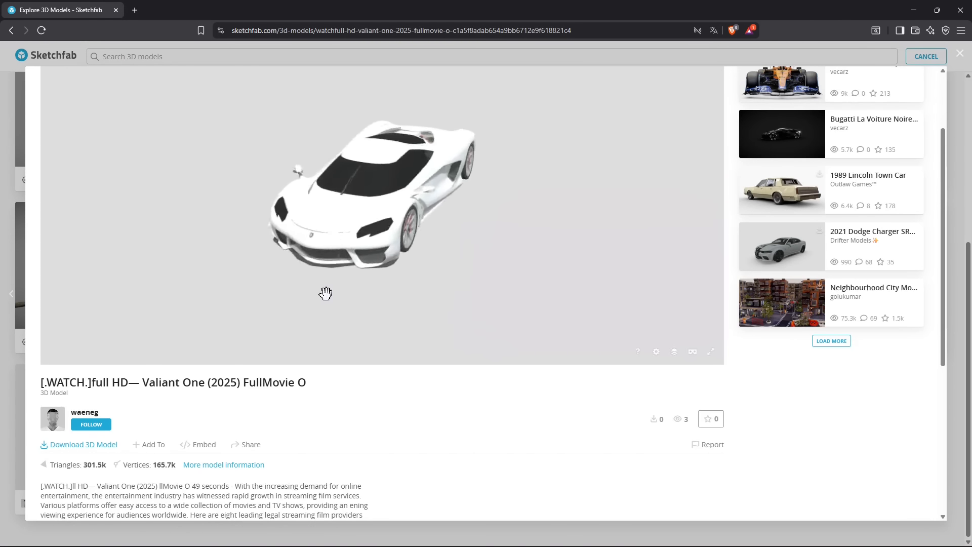
Rotate the white car in the 3D viewer and examine its description, included formats and geometry information
{"action": "left_click_drag", "start_coordinate": [326, 293], "coordinate": [367, 341]}
{"action": "scroll", "coordinate": [471, 451], "scroll_direction": "down", "scroll_amount": 3}
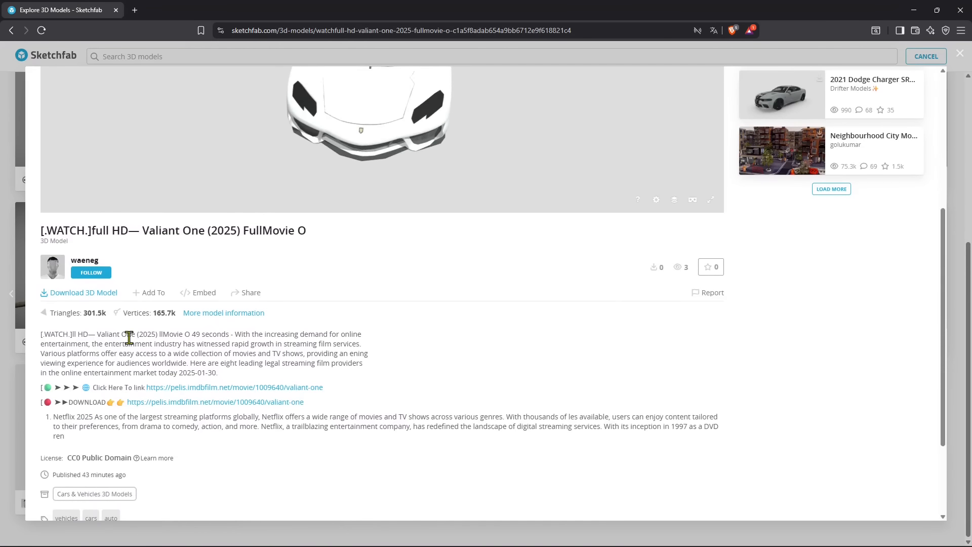
{"action": "left_click", "coordinate": [213, 313]}
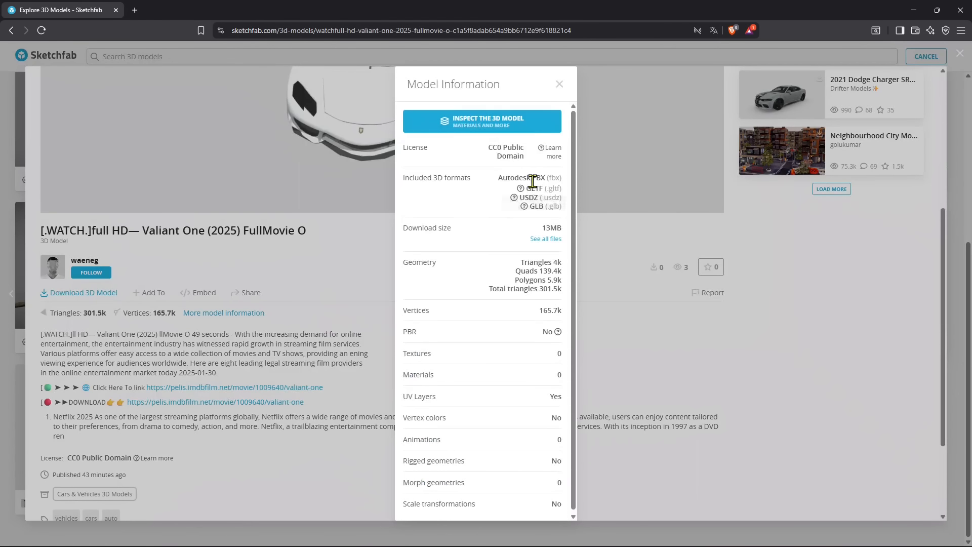
{"action": "left_click", "coordinate": [583, 323]}
{"action": "scroll", "coordinate": [767, 306], "scroll_direction": "up", "scroll_amount": 3}
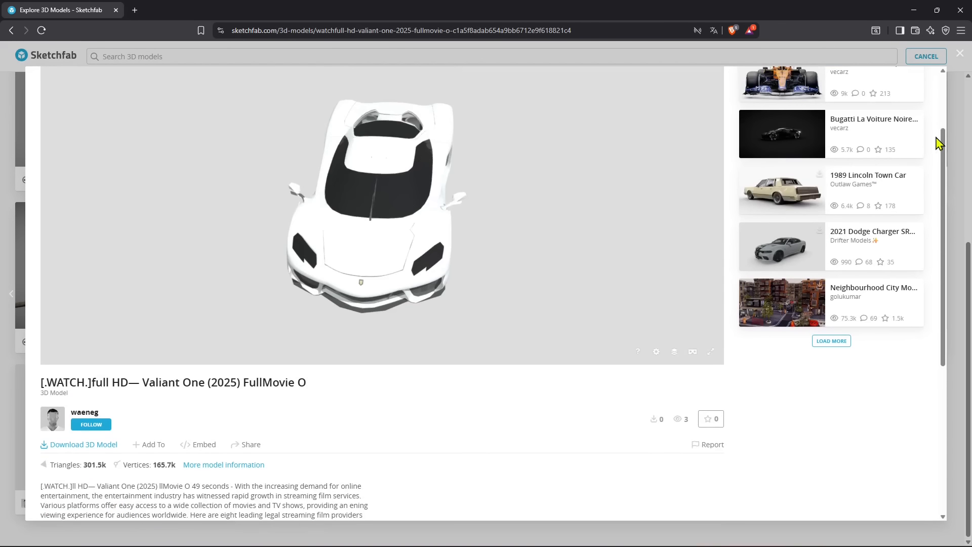
Switch to Blender and import Subdiv_Car.fbx from the 3d Assets folder as FBX with a scale of 100
{"action": "left_click", "coordinate": [917, 10]}
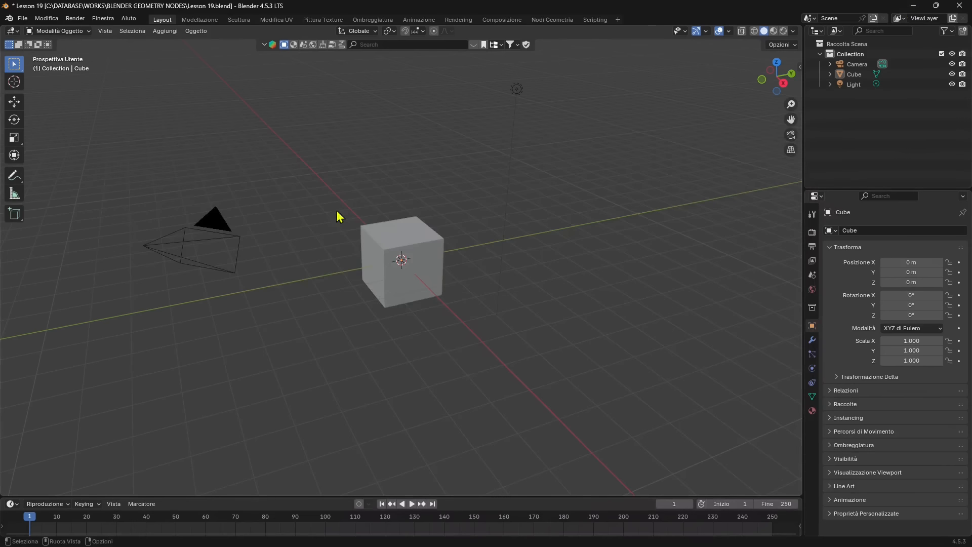
{"action": "left_click", "coordinate": [21, 20]}
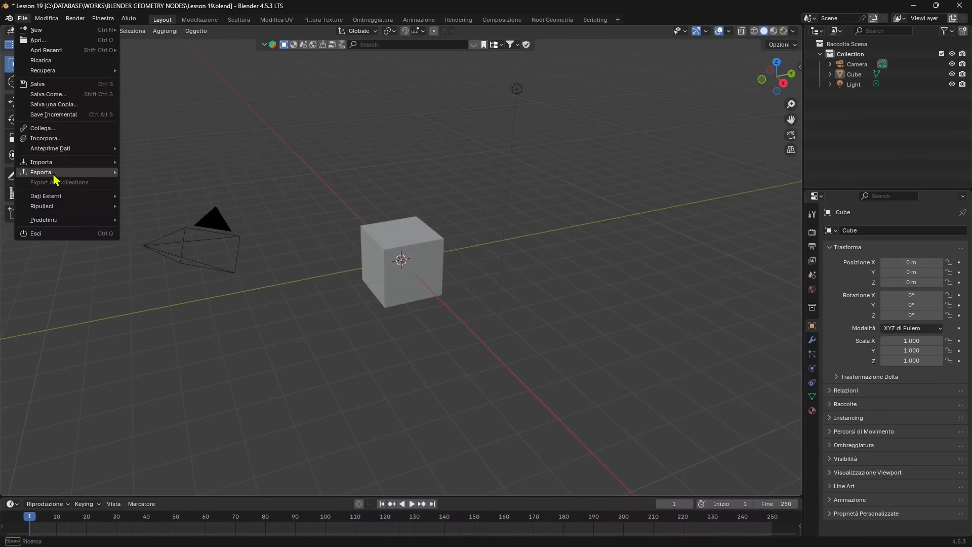
{"action": "mouse_move", "coordinate": [41, 162]}
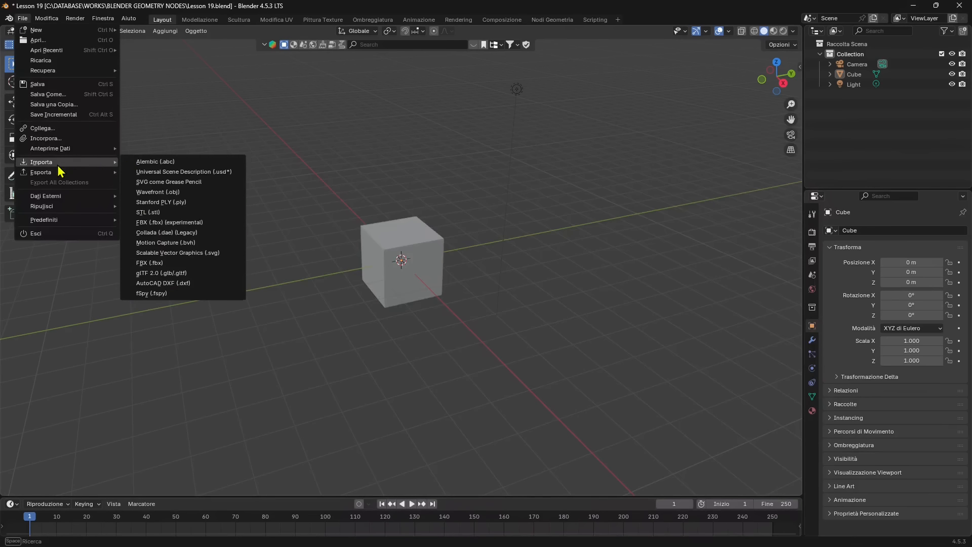
{"action": "left_click", "coordinate": [149, 263]}
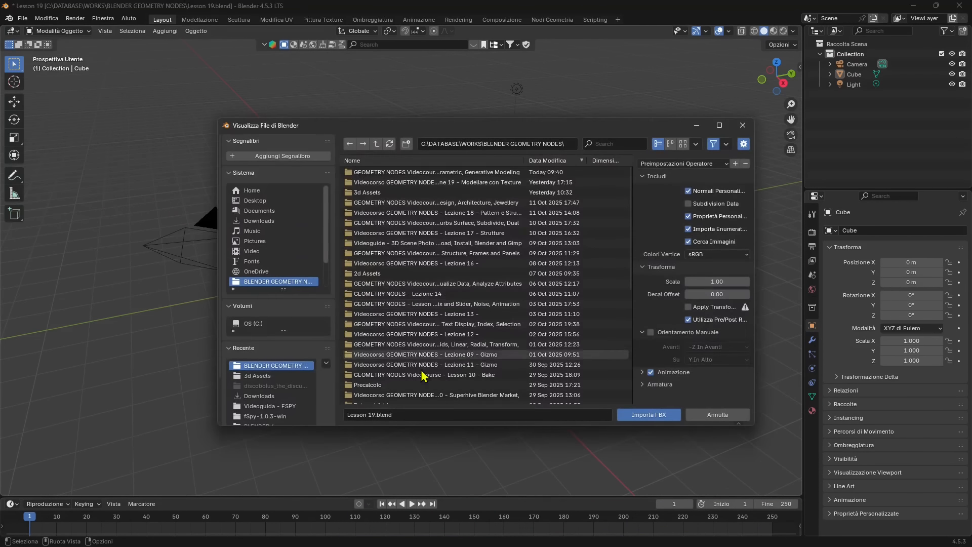
{"action": "double_click", "coordinate": [362, 192]}
{"action": "left_click", "coordinate": [380, 194]}
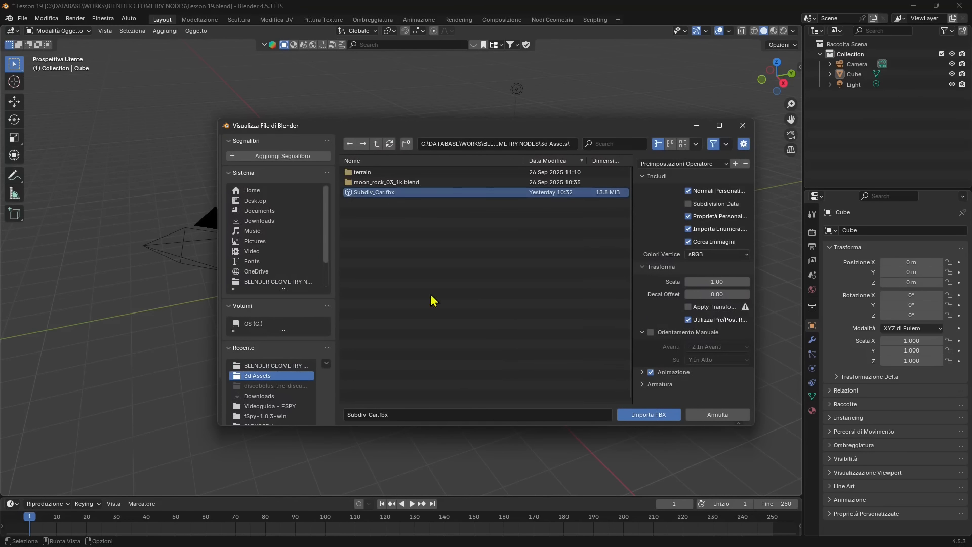
{"action": "left_click", "coordinate": [698, 282]}
{"action": "type", "text": "1"}
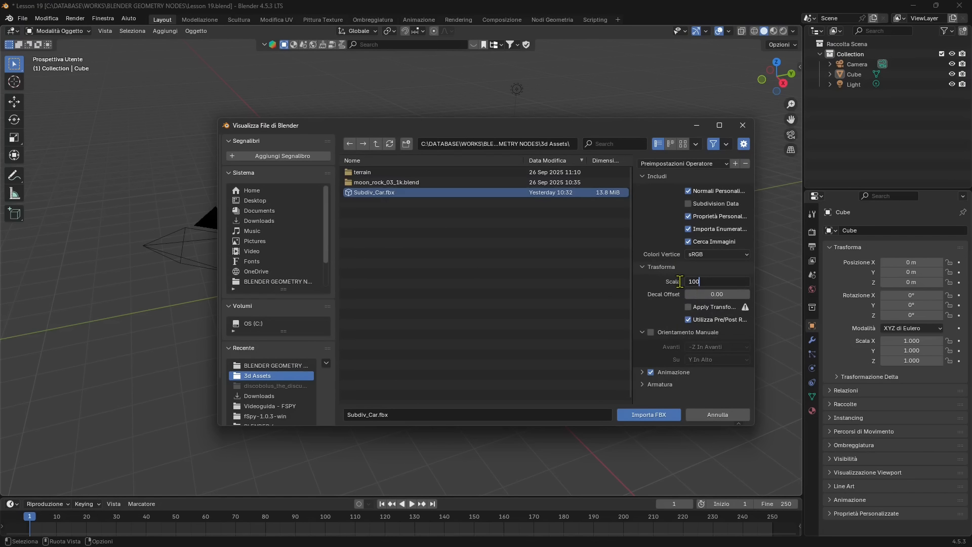
{"action": "left_click", "coordinate": [647, 414]}
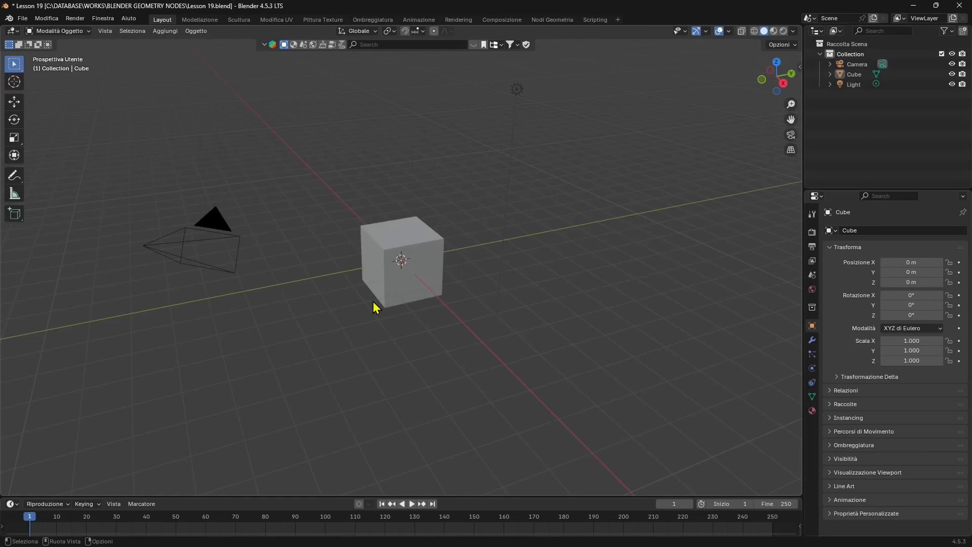
Delete the default cube, camera and light, leaving only the imported car in the scene
{"action": "scroll", "coordinate": [391, 282], "scroll_direction": "up", "scroll_amount": 3}
{"action": "left_click", "coordinate": [425, 318]}
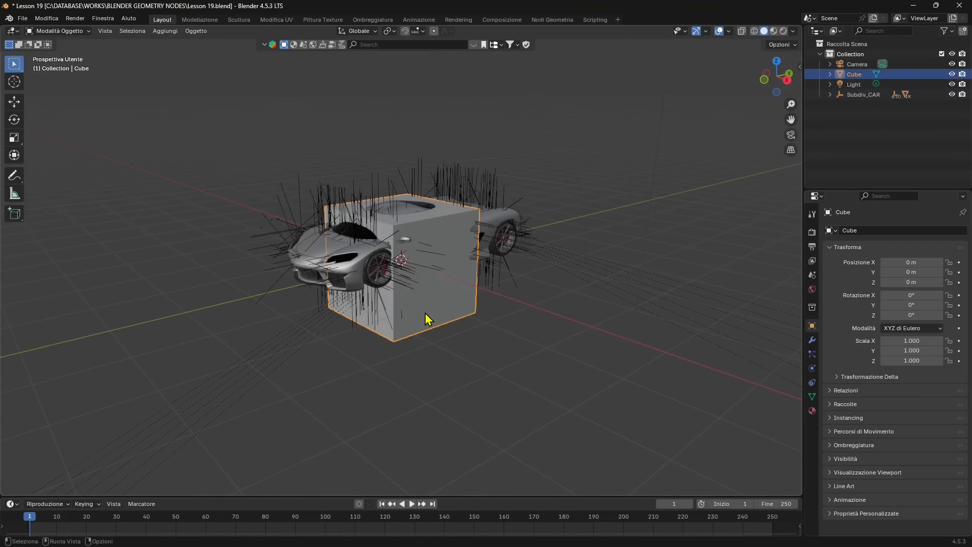
{"action": "key", "text": "Delete"}
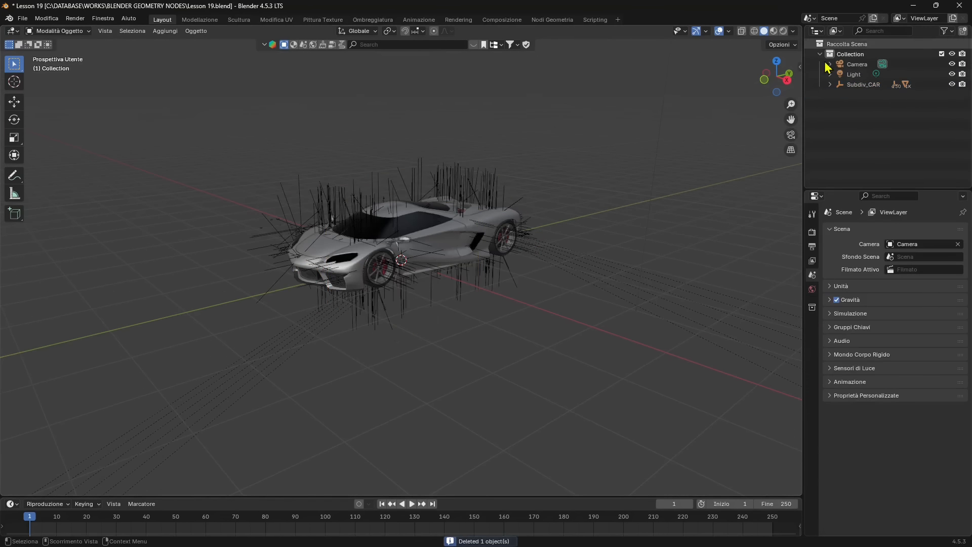
{"action": "left_click", "coordinate": [843, 65]}
{"action": "key", "text": "Delete"}
{"action": "left_click", "coordinate": [855, 65]}
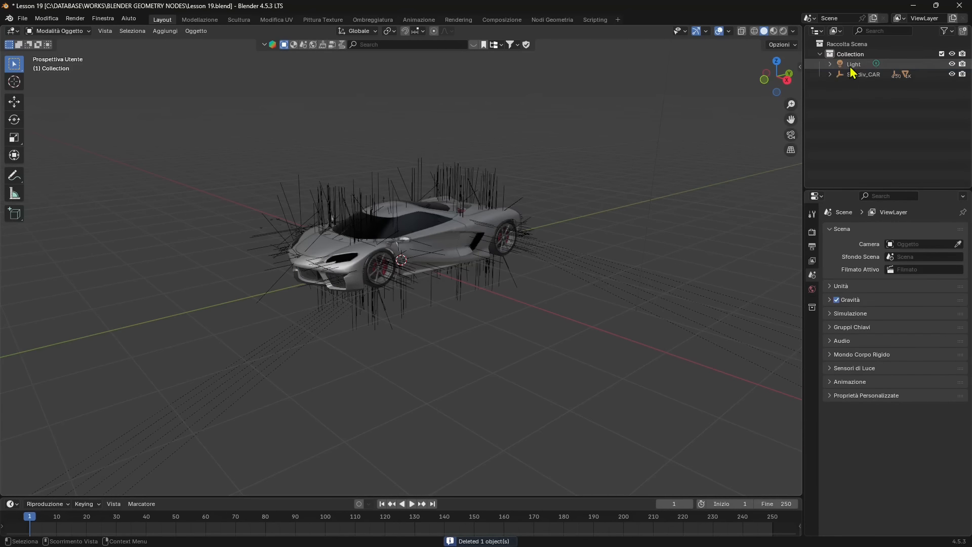
{"action": "key", "text": "Delete"}
Turn off the Extras and Relationship Lines overlays to hide the lines around the car
{"action": "scroll", "coordinate": [427, 222], "scroll_direction": "up", "scroll_amount": 4}
{"action": "mouse_move", "coordinate": [426, 222]}
{"action": "middle_mouse_down"}
{"action": "mouse_move", "coordinate": [427, 245]}
{"action": "mouse_move", "coordinate": [516, 244]}
{"action": "mouse_move", "coordinate": [425, 235]}
{"action": "middle_mouse_up"}
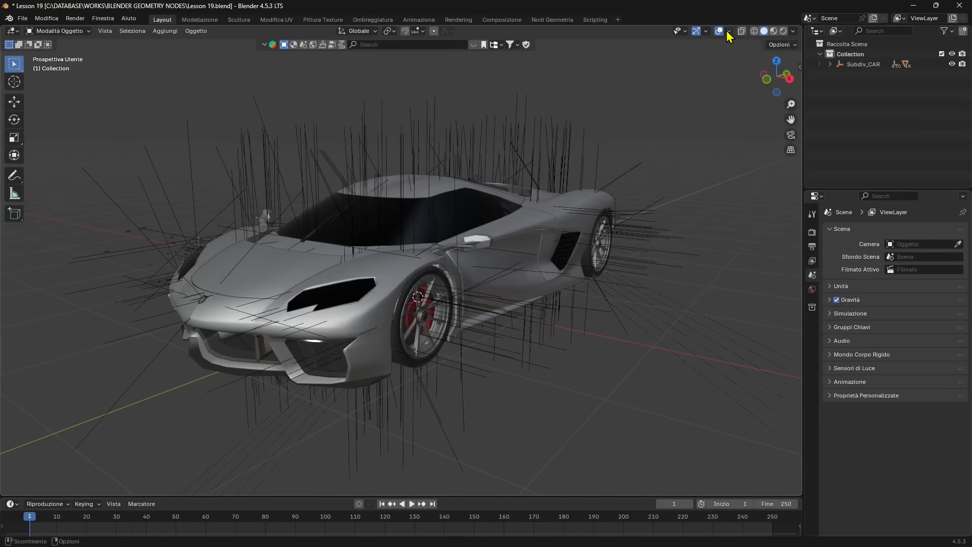
{"action": "left_click", "coordinate": [706, 30]}
{"action": "left_click", "coordinate": [729, 31]}
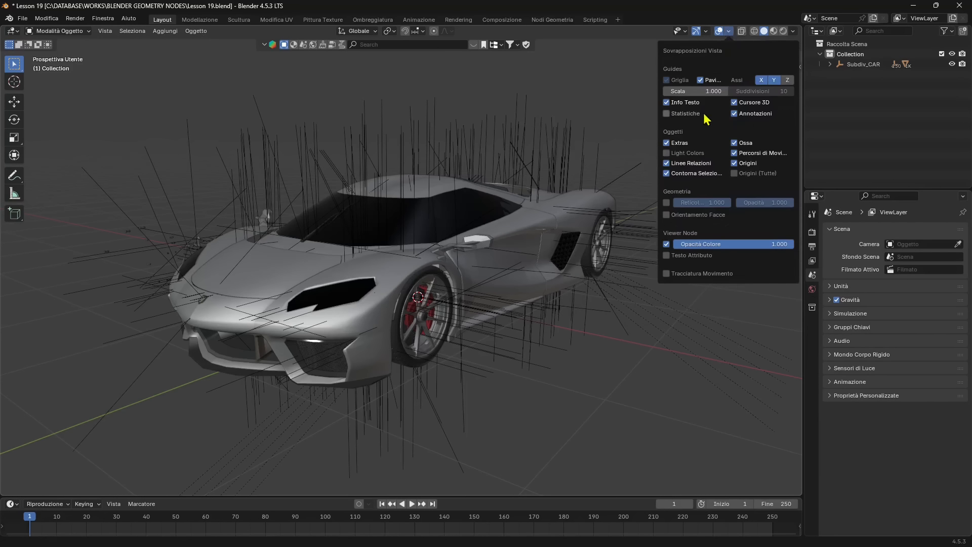
{"action": "left_click", "coordinate": [667, 143]}
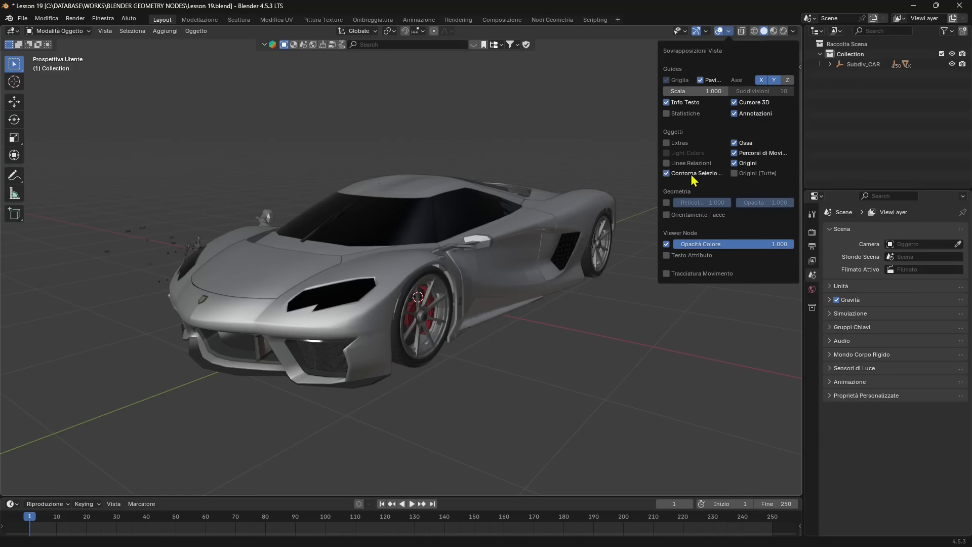
{"action": "middle_click_drag", "start_coordinate": [493, 190], "coordinate": [306, 257]}
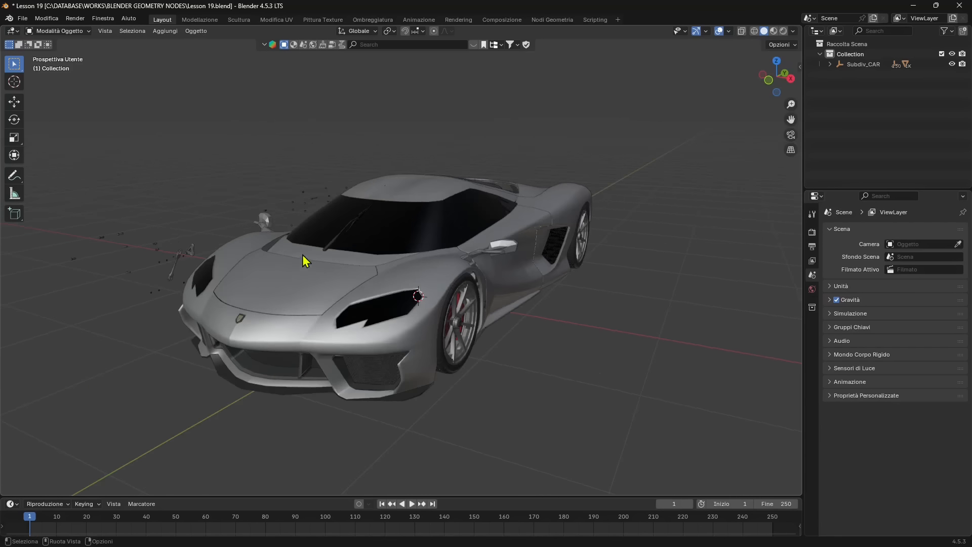
Examine the car's mesh from several front angles, toggling the Wireframe overlay off and back on
{"action": "left_click", "coordinate": [304, 304]}
{"action": "middle_click_drag", "start_coordinate": [319, 305], "coordinate": [349, 290]}
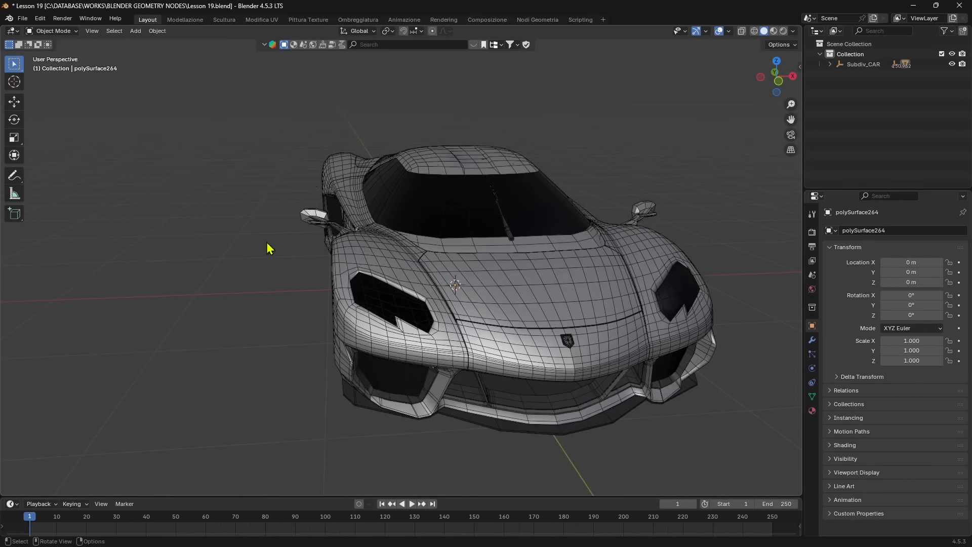
{"action": "middle_click_drag", "start_coordinate": [267, 242], "coordinate": [425, 300]}
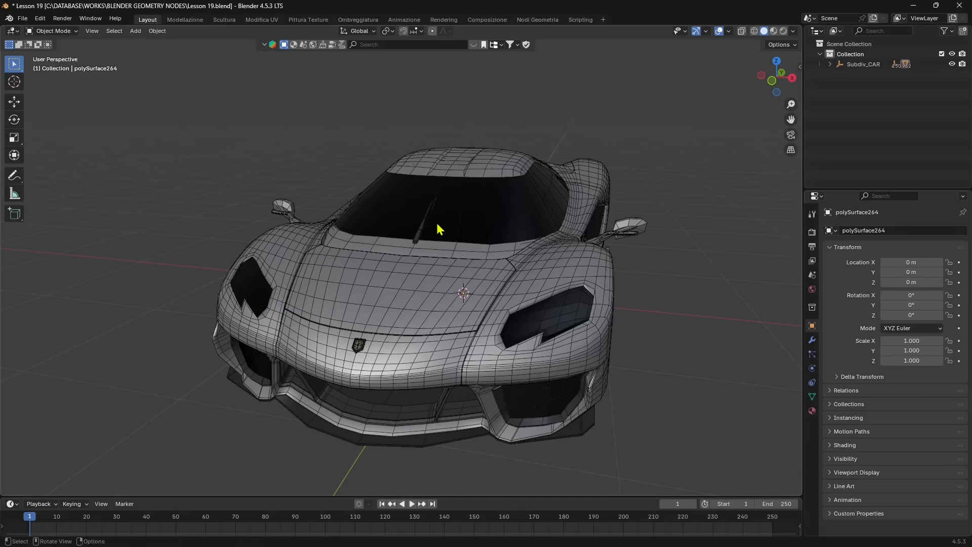
{"action": "left_click", "coordinate": [728, 31]}
{"action": "left_click", "coordinate": [668, 203]}
{"action": "left_click", "coordinate": [667, 203]}
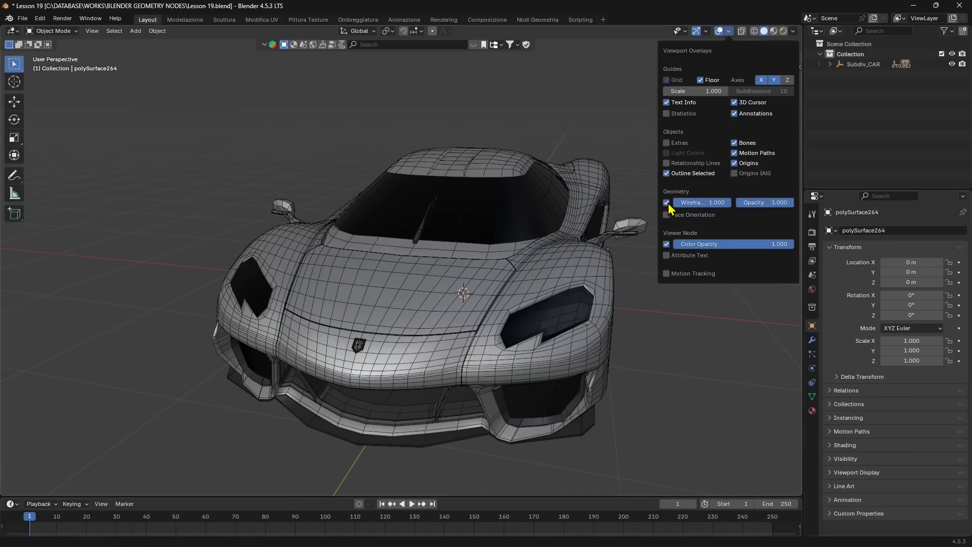
Select the car's hood panel to examine its mesh as a separate part, and deselect it
{"action": "left_click", "coordinate": [414, 306]}
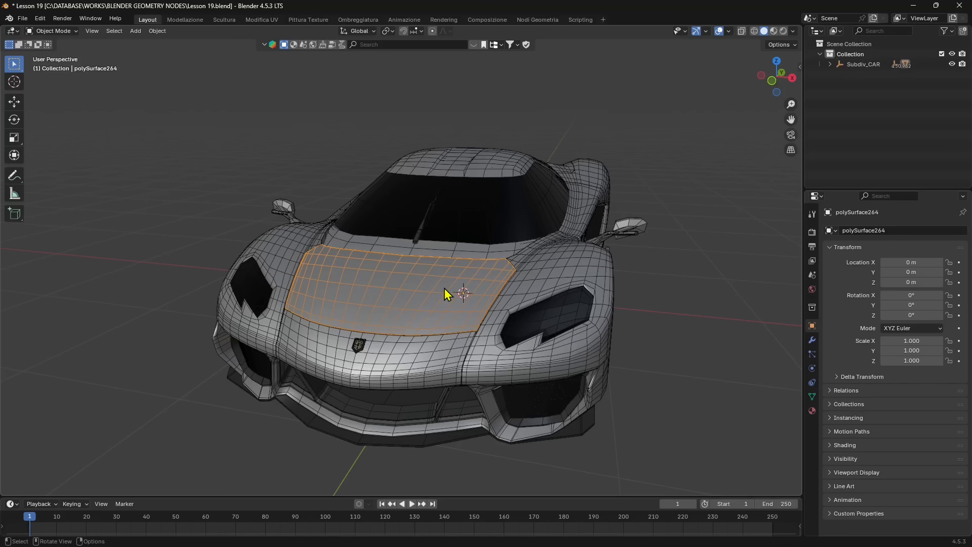
{"action": "middle_click_drag", "start_coordinate": [518, 334], "coordinate": [442, 347]}
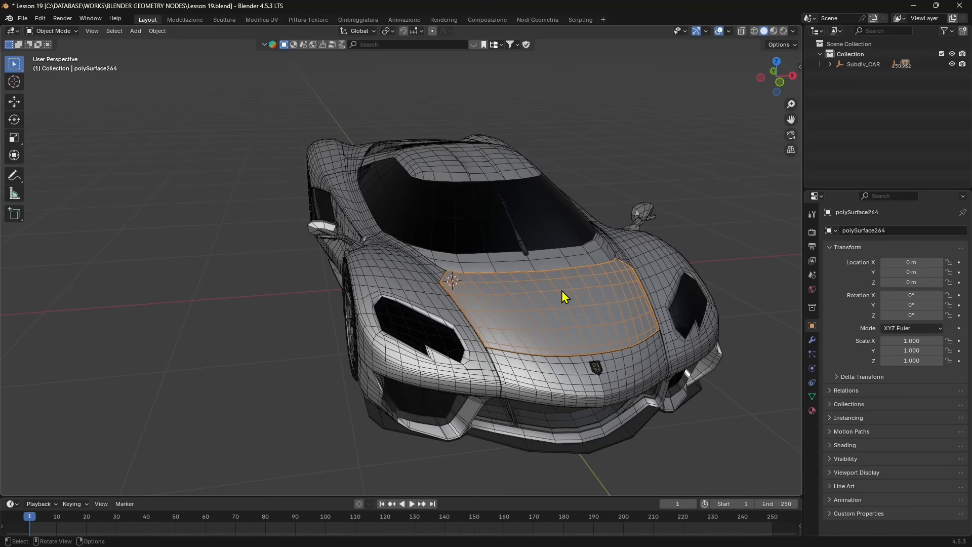
{"action": "scroll", "coordinate": [561, 291], "scroll_direction": "down", "scroll_amount": 4}
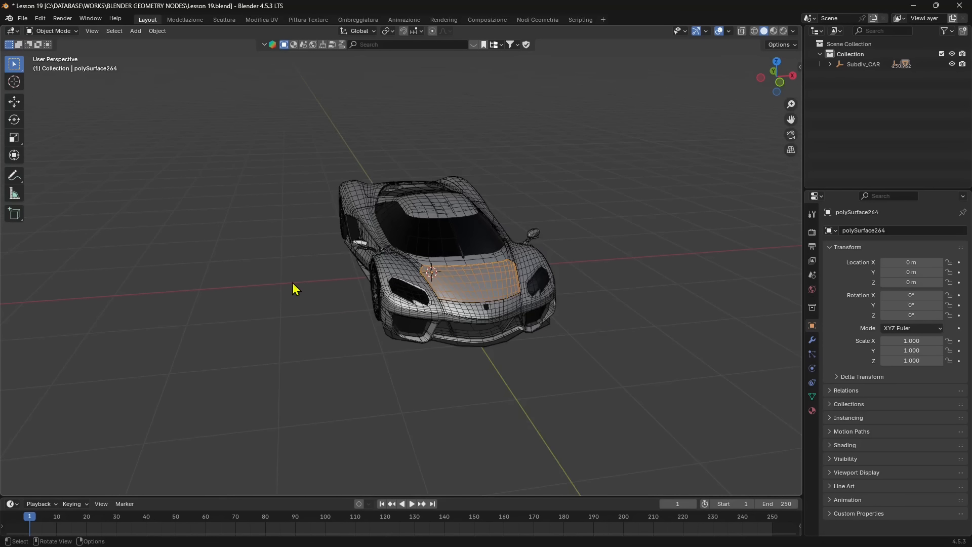
{"action": "left_click", "coordinate": [292, 283]}
Add a plane mesh at the origin under the car and set its size to 12 m
{"action": "scroll", "coordinate": [450, 322], "scroll_direction": "down", "scroll_amount": 2}
{"action": "middle_click_drag", "start_coordinate": [458, 323], "coordinate": [437, 323]}
{"action": "left_click", "coordinate": [53, 31]}
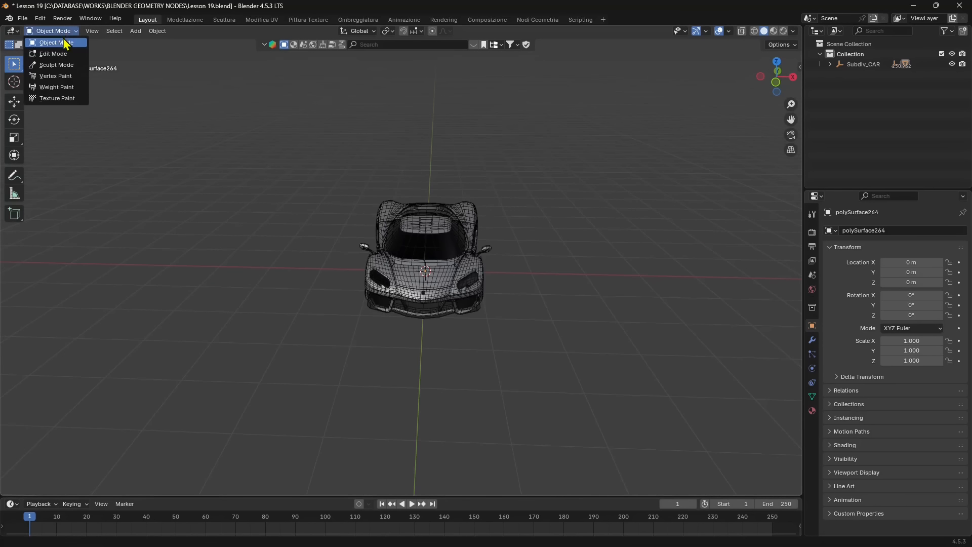
{"action": "left_click", "coordinate": [135, 32]}
{"action": "mouse_move", "coordinate": [150, 44]}
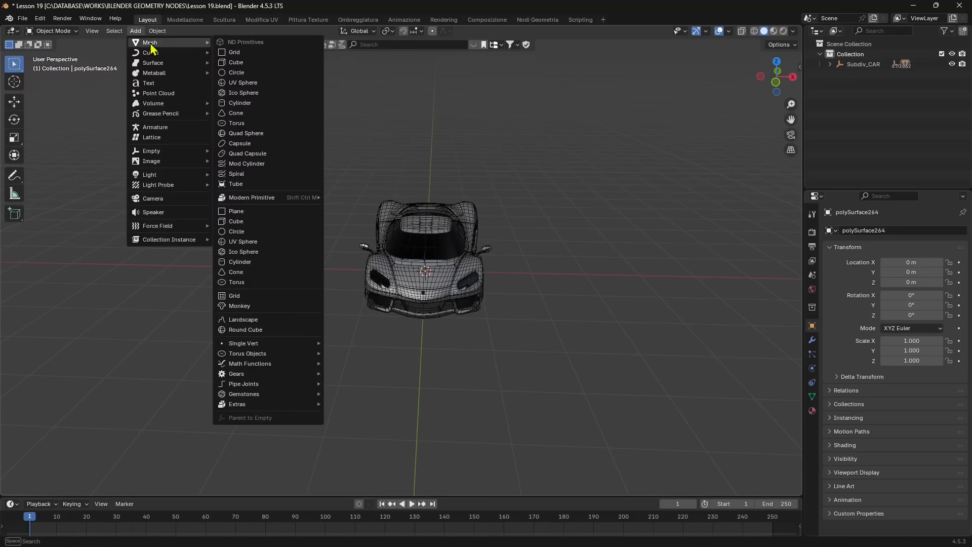
{"action": "left_click", "coordinate": [236, 212]}
{"action": "scroll", "coordinate": [456, 330], "scroll_direction": "up", "scroll_amount": 1}
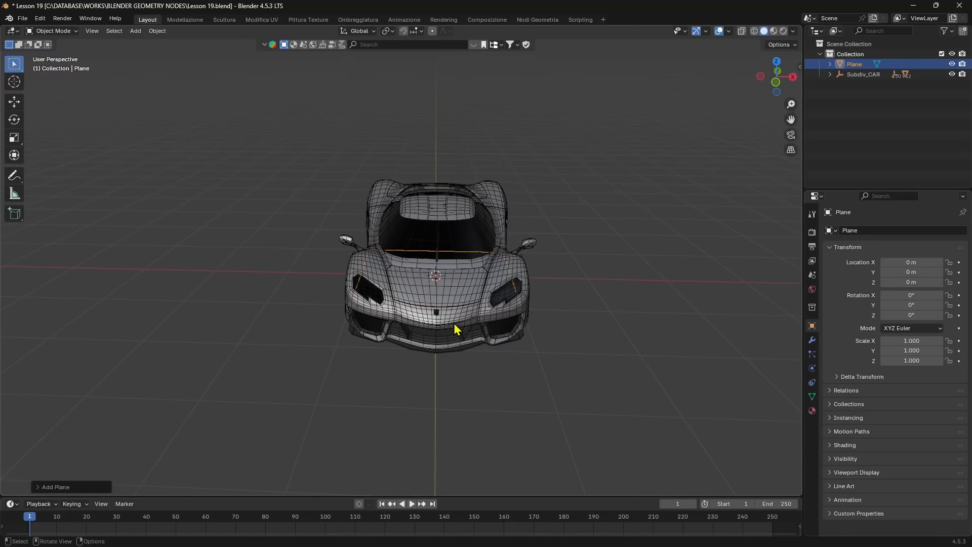
{"action": "left_click", "coordinate": [93, 487]}
{"action": "left_click_drag", "start_coordinate": [152, 399], "coordinate": [607, 404]}
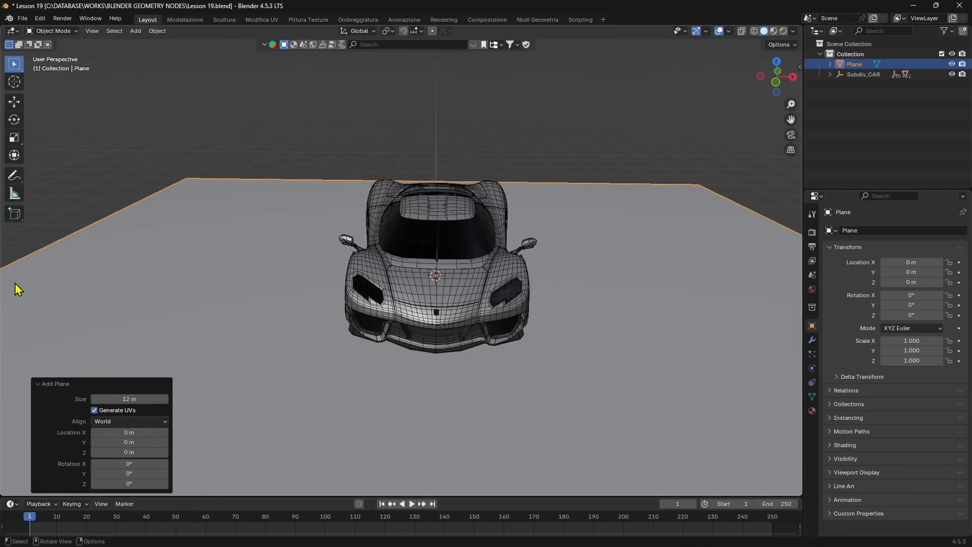
{"action": "scroll", "coordinate": [54, 346], "scroll_direction": "down", "scroll_amount": 5}
{"action": "middle_click_drag", "start_coordinate": [51, 341], "coordinate": [33, 340]}
{"action": "scroll", "coordinate": [251, 339], "scroll_direction": "up", "scroll_amount": 2}
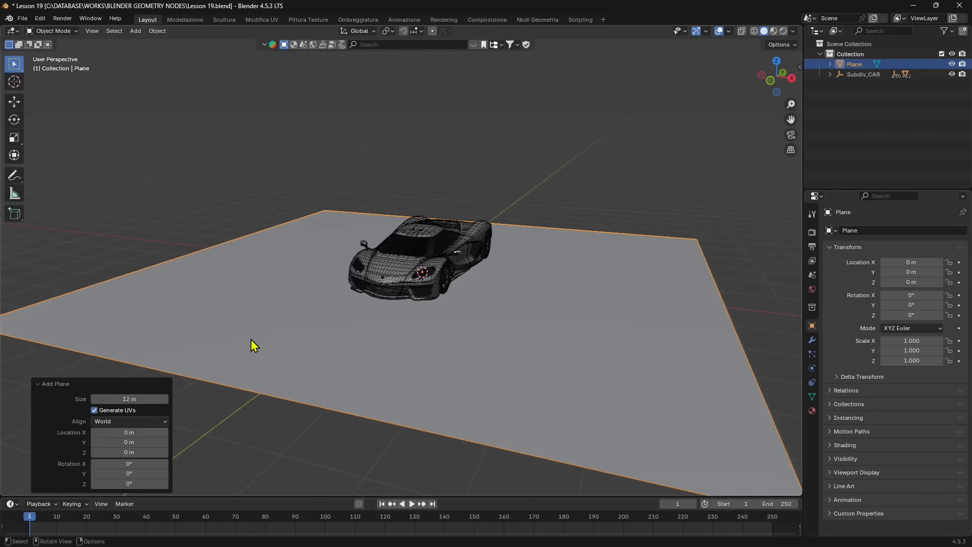
{"action": "middle_click_drag", "start_coordinate": [251, 339], "coordinate": [308, 336], "text": "shift"}
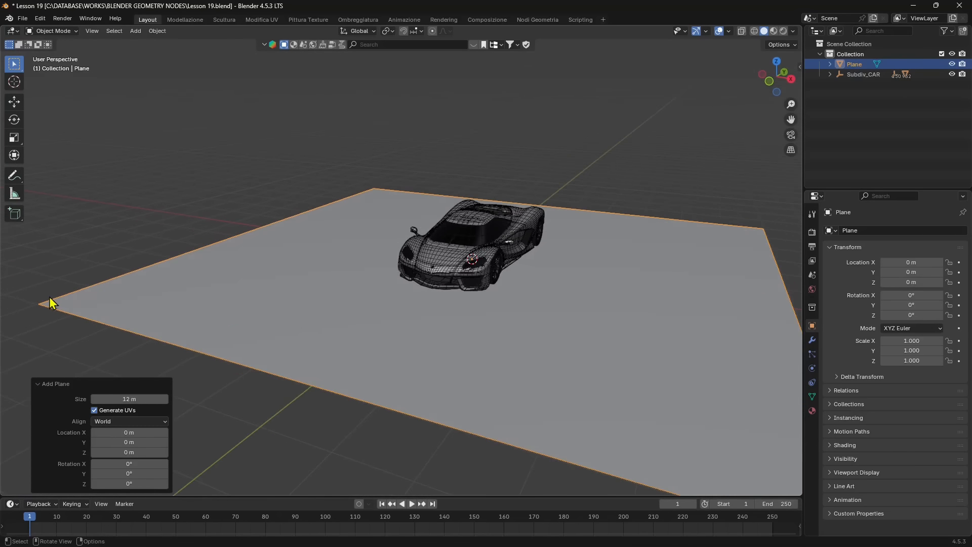
{"action": "scroll", "coordinate": [52, 302], "scroll_direction": "down", "scroll_amount": 1}
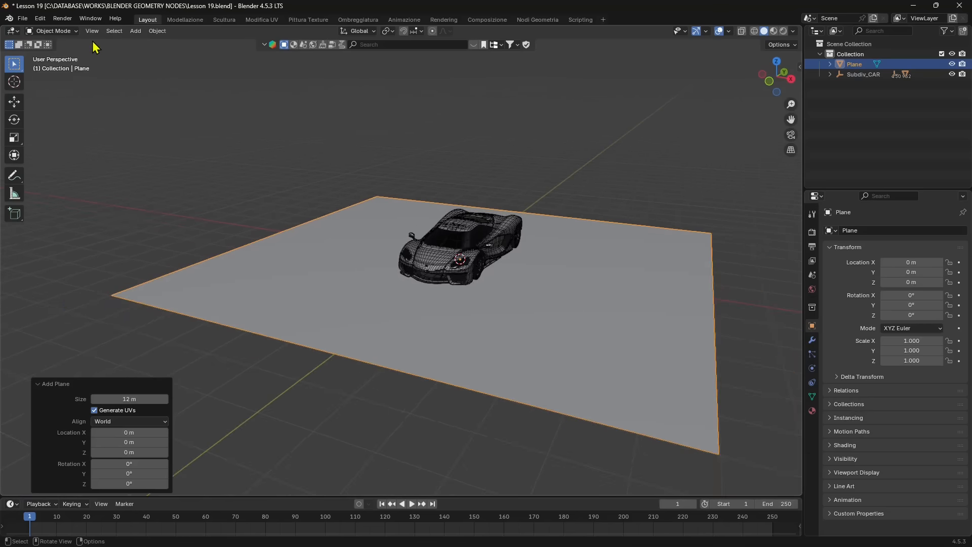
Try subdividing the plane's face in Edit Mode with one cut per pass
{"action": "right_click", "coordinate": [328, 263]}
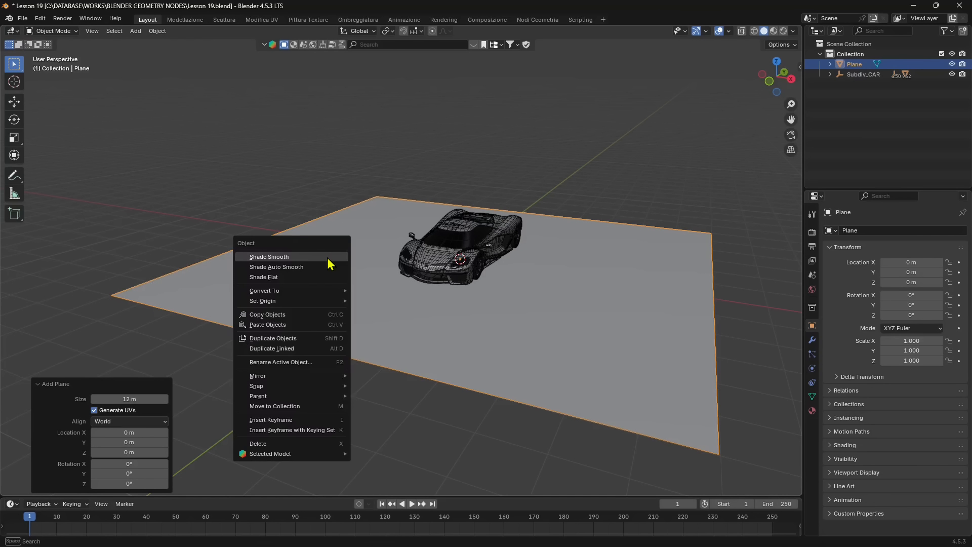
{"action": "left_click", "coordinate": [236, 212]}
{"action": "left_click", "coordinate": [51, 31]}
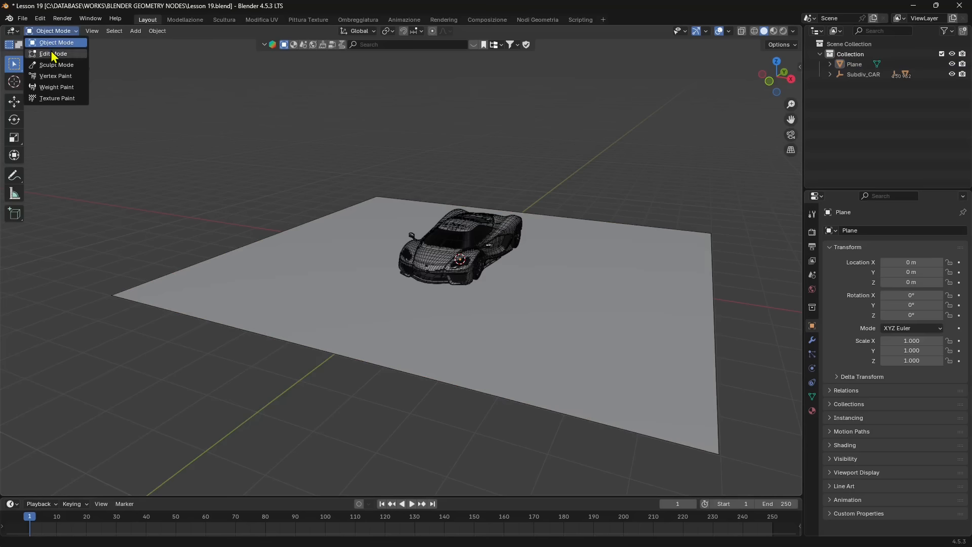
{"action": "left_click", "coordinate": [53, 54]}
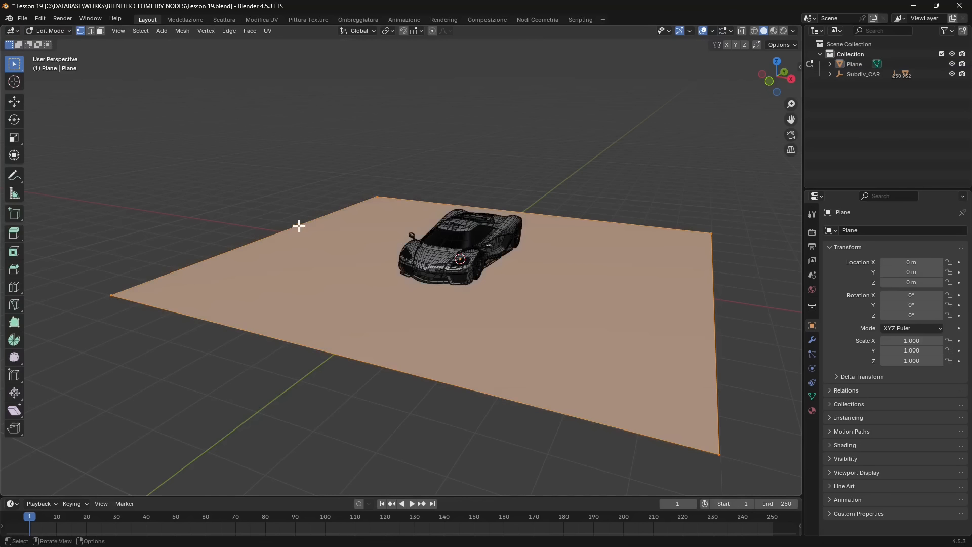
{"action": "left_click", "coordinate": [100, 31]}
{"action": "right_click", "coordinate": [317, 247]}
{"action": "left_click", "coordinate": [317, 247]}
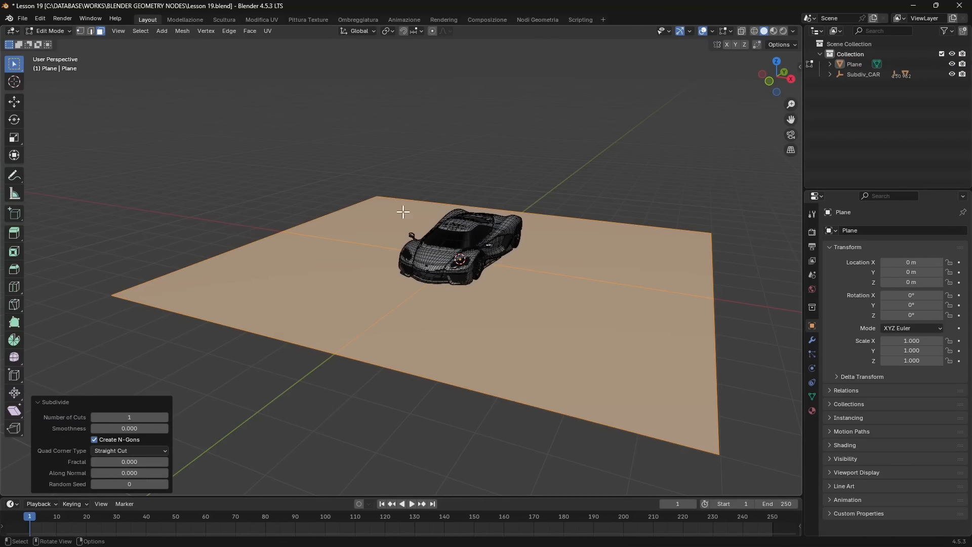
{"action": "right_click", "coordinate": [377, 317]}
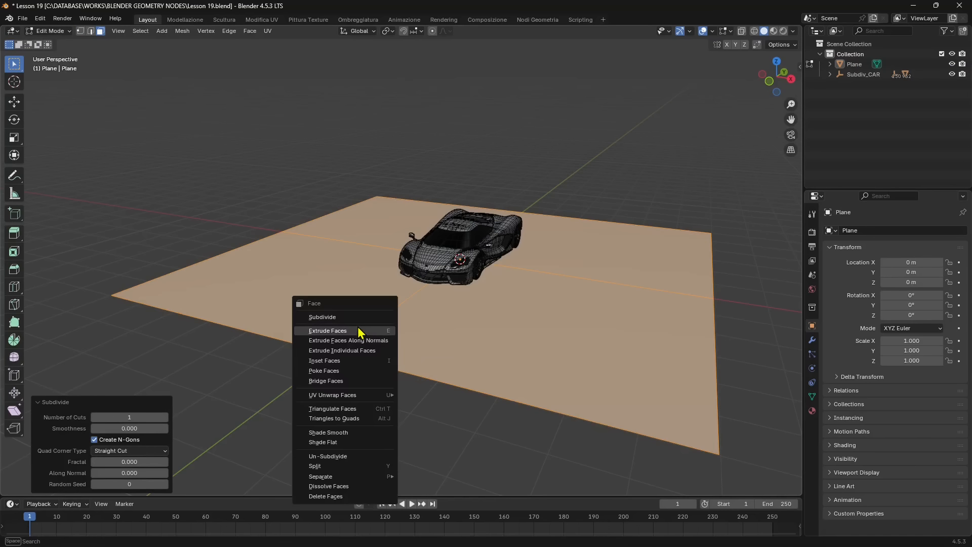
{"action": "left_click", "coordinate": [362, 331]}
{"action": "right_click", "coordinate": [359, 316]}
{"action": "right_click", "coordinate": [359, 317]}
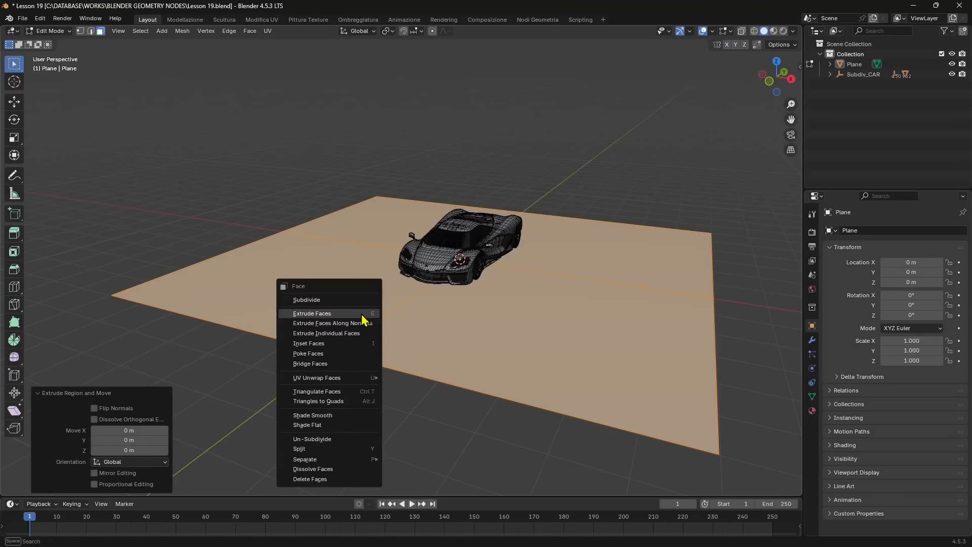
{"action": "left_click", "coordinate": [355, 299]}
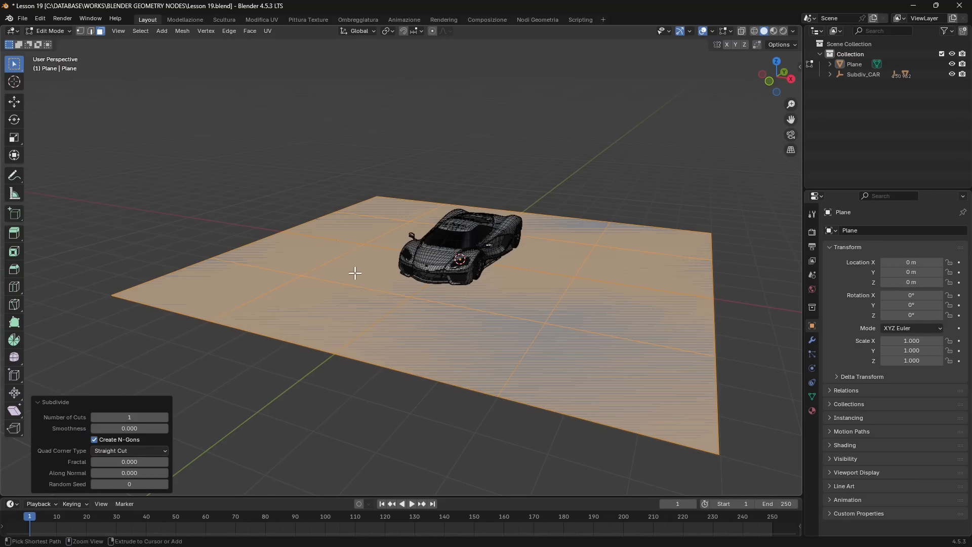
Undo the manual subdivisions of the plane and return to Object Mode
{"action": "key", "text": "ctrl+z"}
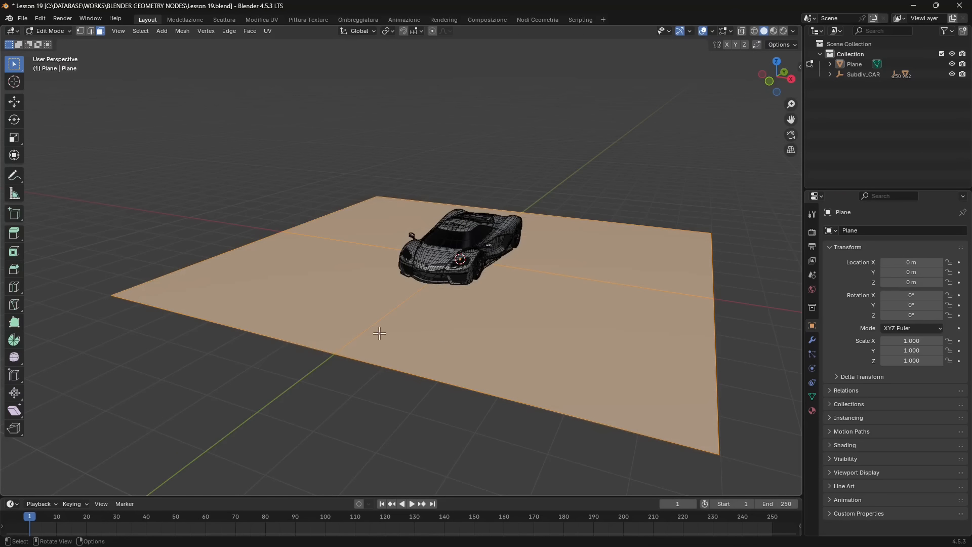
{"action": "middle_click_drag", "start_coordinate": [379, 334], "coordinate": [411, 276]}
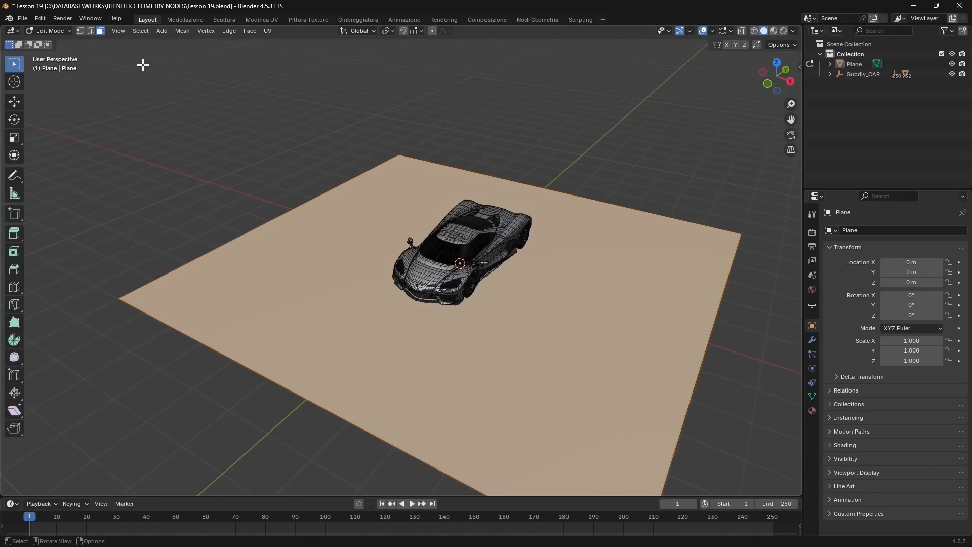
{"action": "left_click", "coordinate": [61, 31]}
Duplicate the floor plane by copy and paste and raise the copy about 3.43 m along Z above the car
{"action": "middle_click_drag", "start_coordinate": [242, 269], "coordinate": [338, 279]}
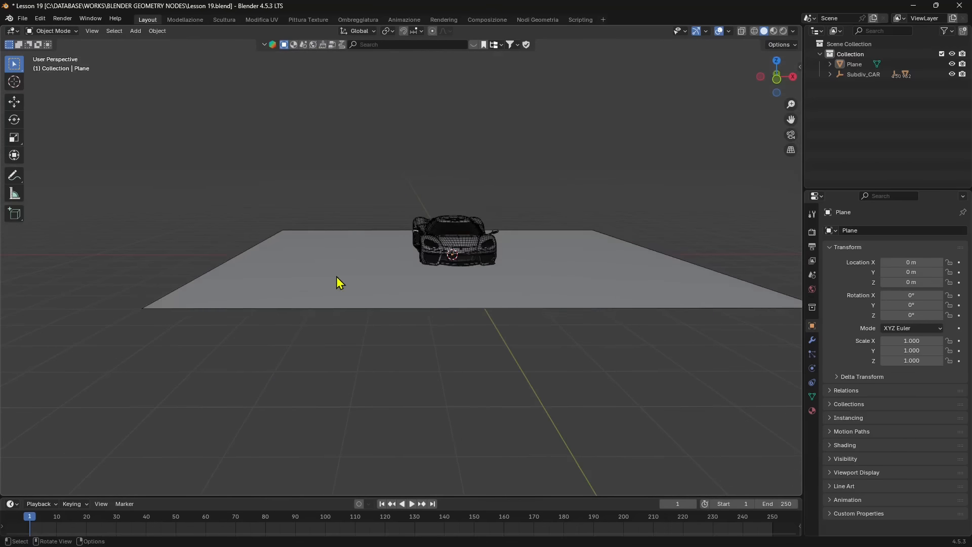
{"action": "left_click", "coordinate": [338, 279]}
{"action": "middle_click_drag", "start_coordinate": [306, 343], "coordinate": [413, 358]}
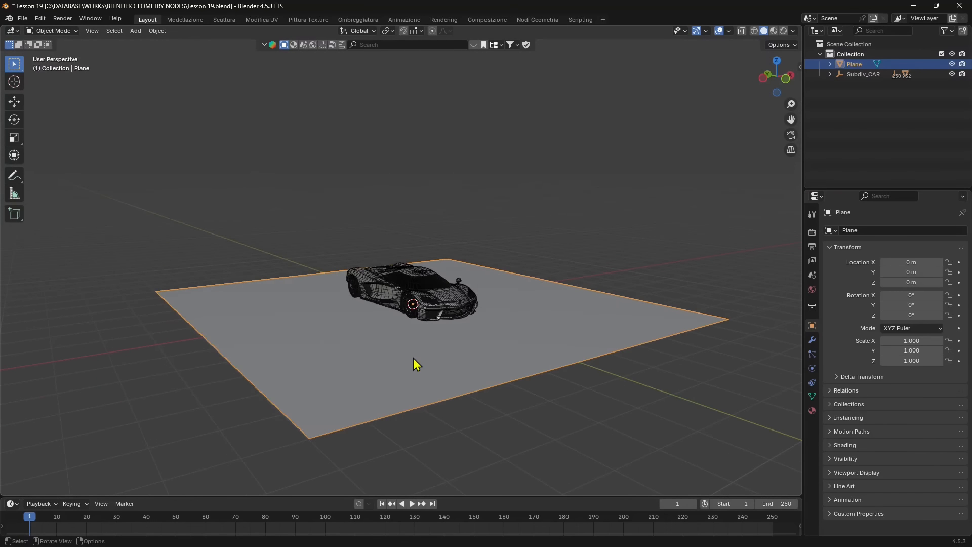
{"action": "key", "text": "ctrl+v"}
{"action": "left_click", "coordinate": [19, 106]}
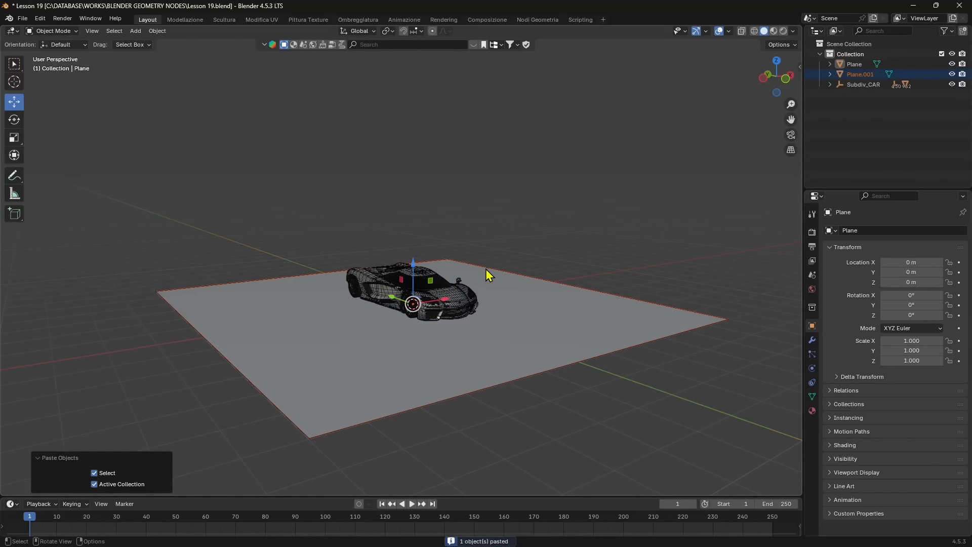
{"action": "left_click_drag", "start_coordinate": [414, 269], "coordinate": [400, 148]}
{"action": "middle_click_drag", "start_coordinate": [400, 147], "coordinate": [479, 317]}
Examine the layout of both planes around the car, selecting the upper plane and the lower plane in turn
{"action": "left_click", "coordinate": [524, 259]}
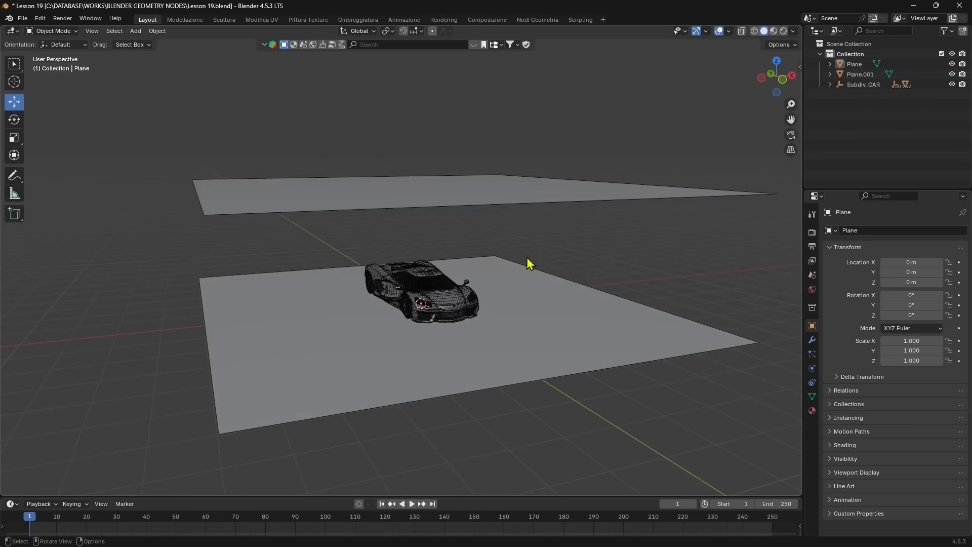
{"action": "scroll", "coordinate": [421, 312], "scroll_direction": "down", "scroll_amount": 1}
{"action": "middle_click_drag", "start_coordinate": [421, 313], "coordinate": [453, 357]}
{"action": "left_click", "coordinate": [313, 200]}
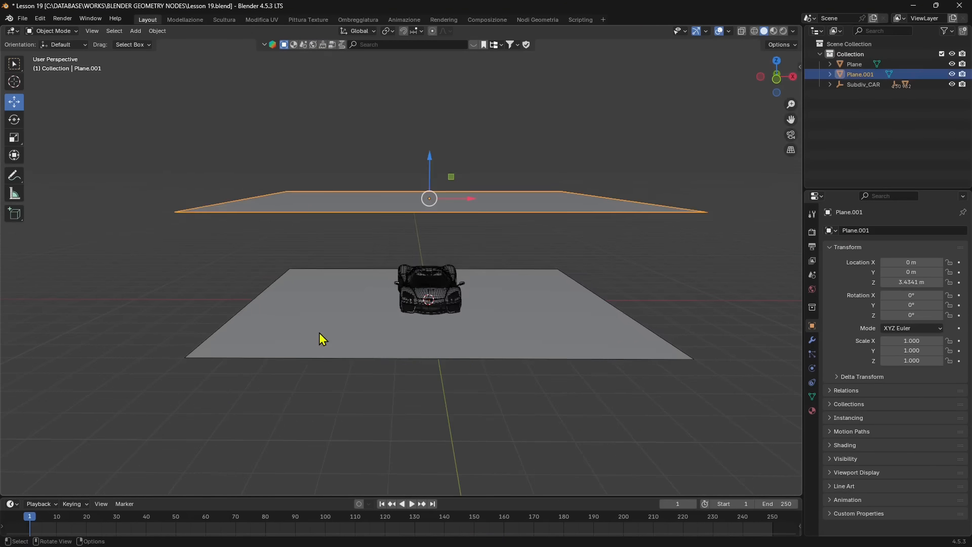
{"action": "middle_click_drag", "start_coordinate": [320, 334], "coordinate": [385, 349]}
{"action": "left_click", "coordinate": [329, 399]}
{"action": "middle_click_drag", "start_coordinate": [354, 401], "coordinate": [387, 402]}
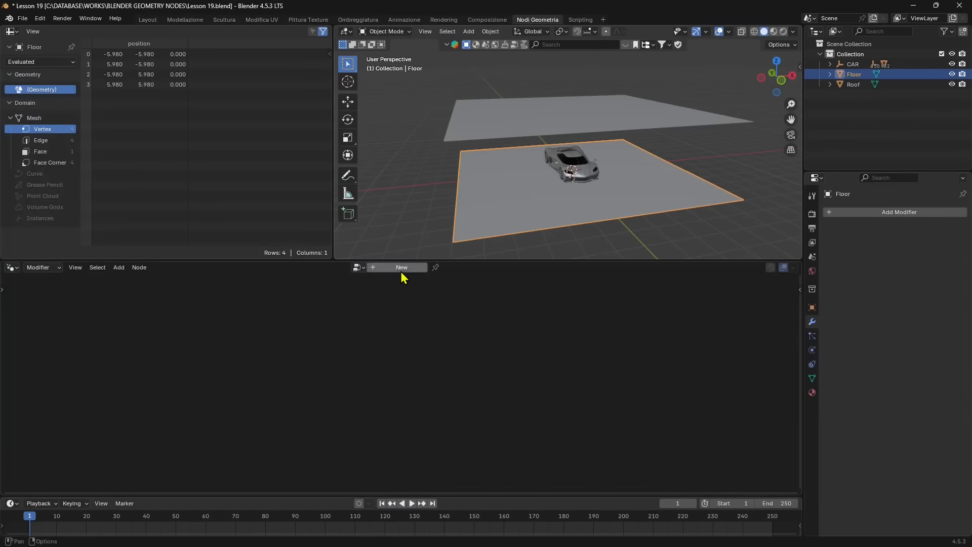
Create a new Geometry Nodes tree on the Floor plane and spread its Group Input and Group Output nodes apart
{"action": "left_click", "coordinate": [401, 270]}
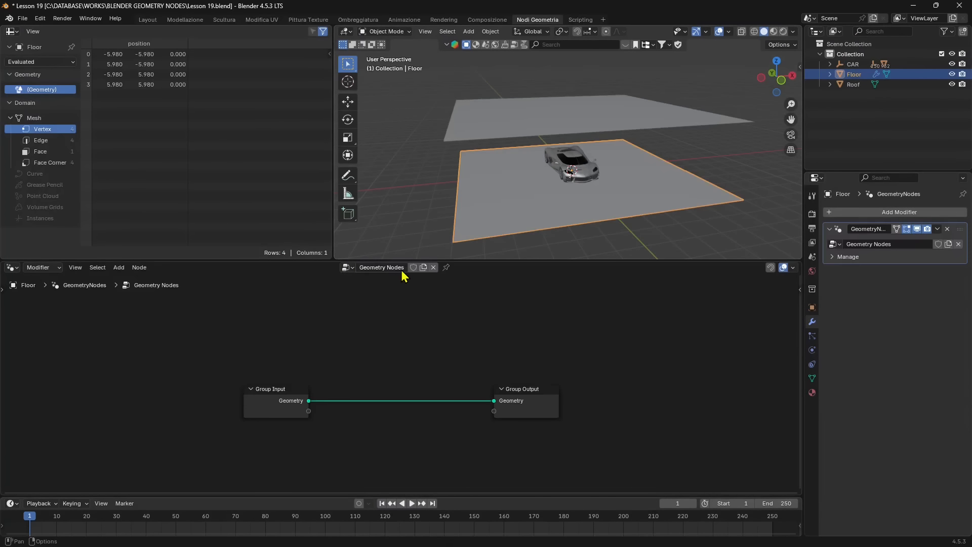
{"action": "scroll", "coordinate": [399, 417], "scroll_direction": "up", "scroll_amount": 4}
{"action": "middle_click_drag", "start_coordinate": [510, 199], "coordinate": [511, 190]}
{"action": "scroll", "coordinate": [302, 431], "scroll_direction": "up", "scroll_amount": 2}
{"action": "middle_click_drag", "start_coordinate": [300, 419], "coordinate": [329, 390]}
{"action": "left_click_drag", "start_coordinate": [615, 368], "coordinate": [656, 367]}
{"action": "left_click_drag", "start_coordinate": [259, 365], "coordinate": [235, 357]}
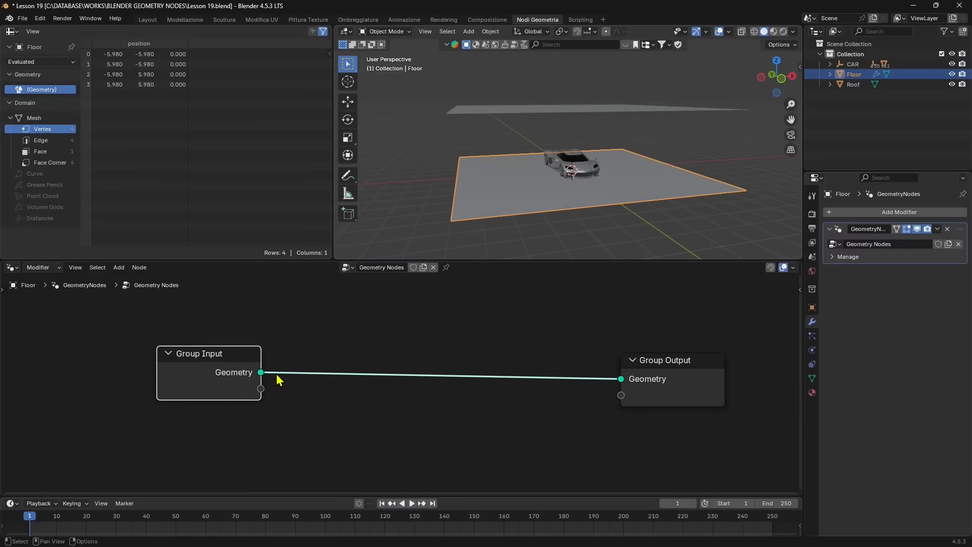
Insert a Subdivide Mesh node between Group Input and Group Output and set its Level to 3
{"action": "key", "text": "shift+a"}
{"action": "left_click", "coordinate": [296, 294]}
{"action": "type", "text": "su"}
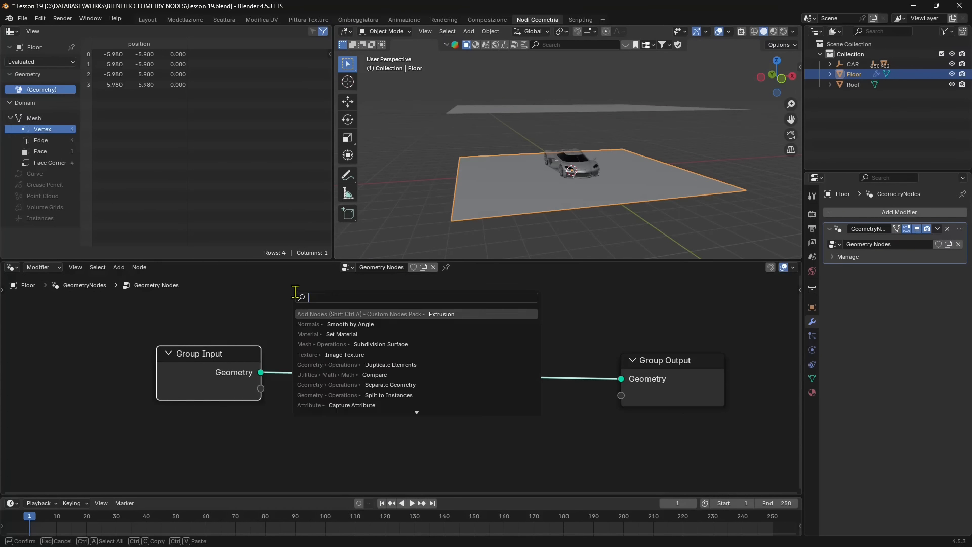
{"action": "type", "text": "d"}
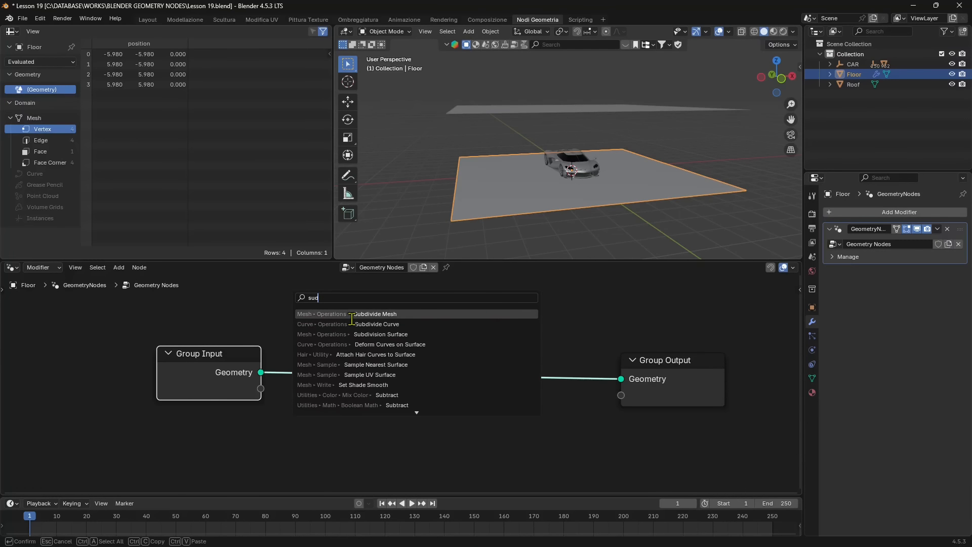
{"action": "left_click", "coordinate": [361, 314]}
{"action": "left_click", "coordinate": [341, 351]}
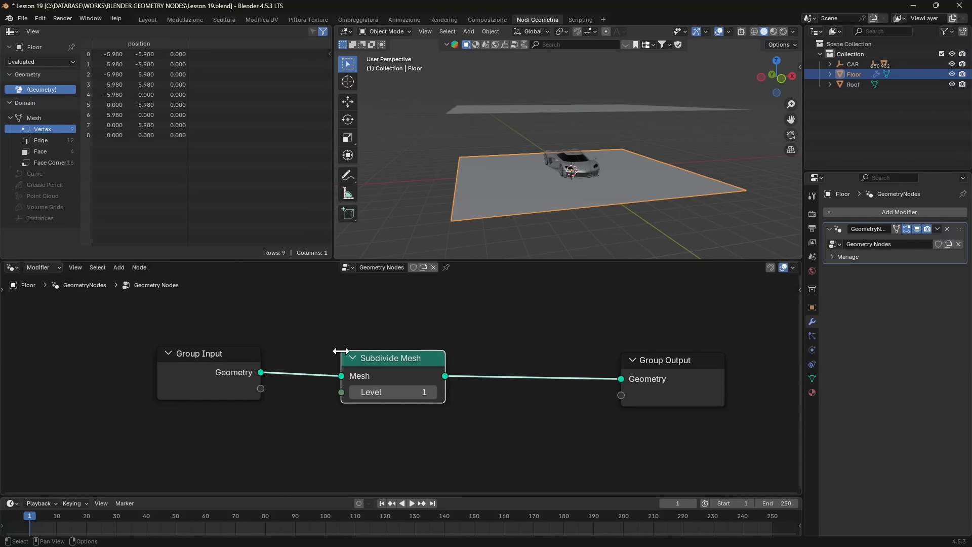
{"action": "left_click", "coordinate": [432, 393]}
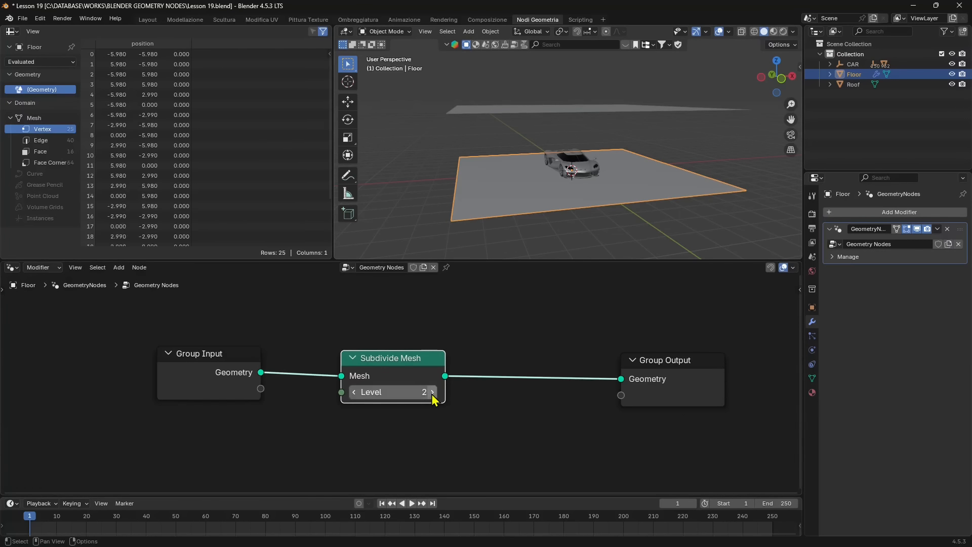
{"action": "left_click", "coordinate": [432, 392]}
Turn on the Wireframe overlay in the viewport to display the floor's subdivisions
{"action": "middle_click_drag", "start_coordinate": [562, 192], "coordinate": [587, 226]}
{"action": "left_click", "coordinate": [793, 31]}
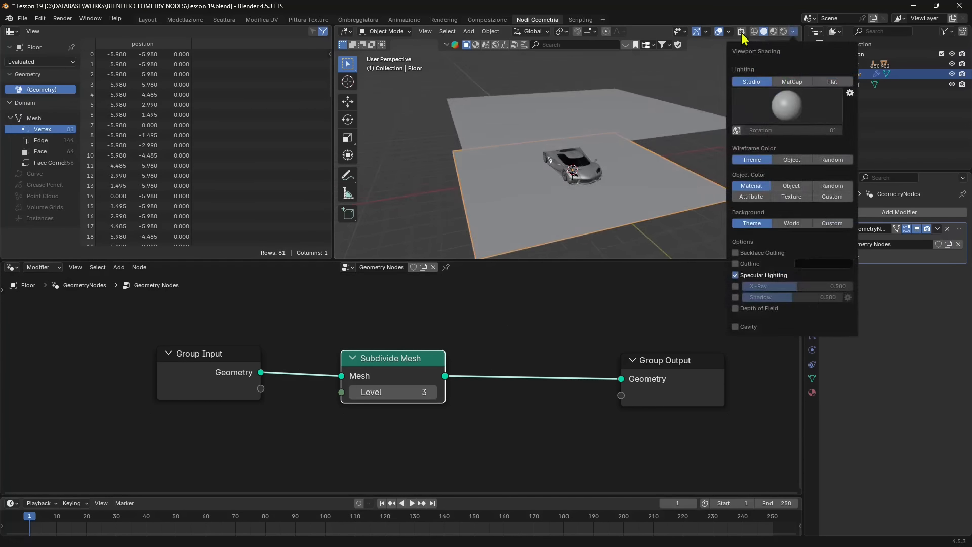
{"action": "left_click", "coordinate": [728, 32]}
{"action": "left_click", "coordinate": [728, 31]}
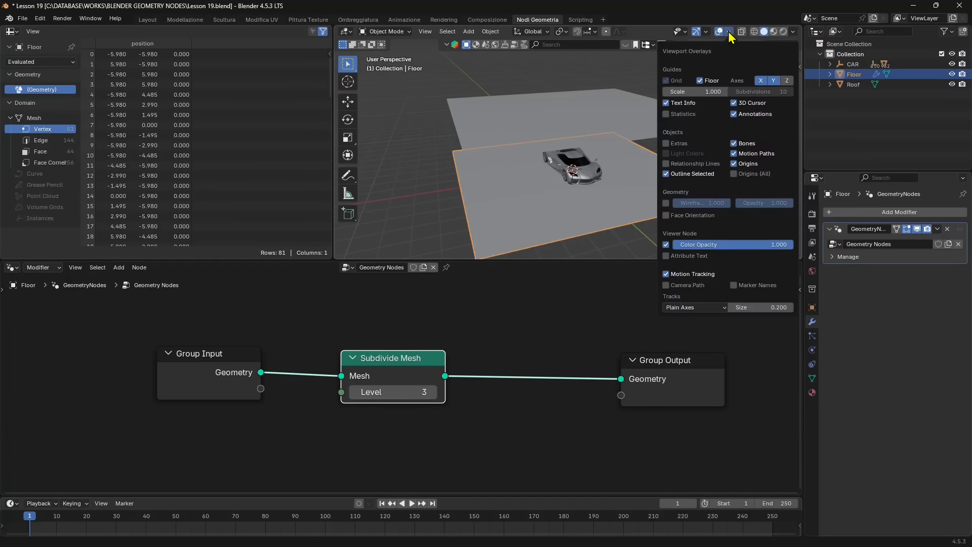
{"action": "left_click", "coordinate": [666, 203]}
{"action": "middle_click_drag", "start_coordinate": [563, 217], "coordinate": [563, 193]}
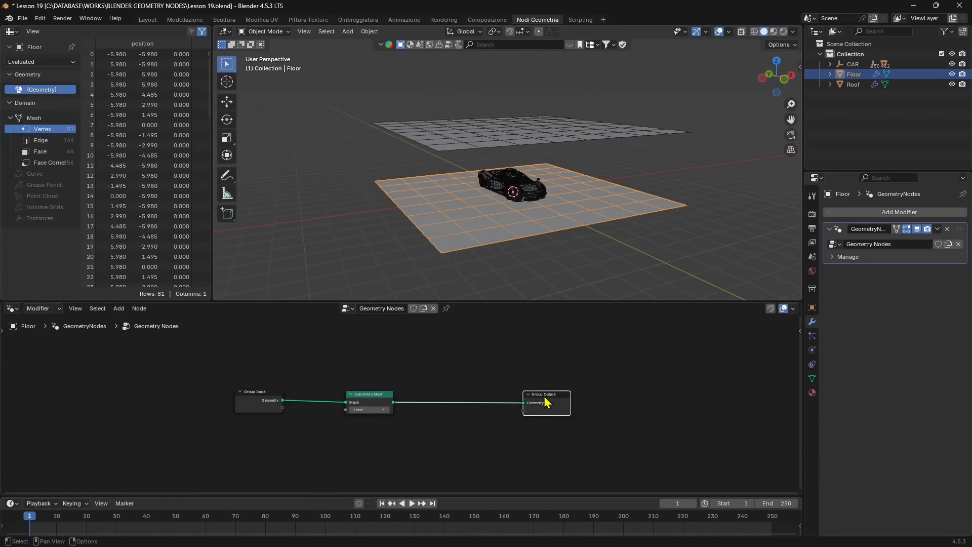
Move Group Output far from the other nodes and place Subdivide Mesh close to Group Input, freeing space in the chain
{"action": "left_click_drag", "start_coordinate": [574, 413], "coordinate": [759, 409]}
{"action": "left_click", "coordinate": [256, 400]}
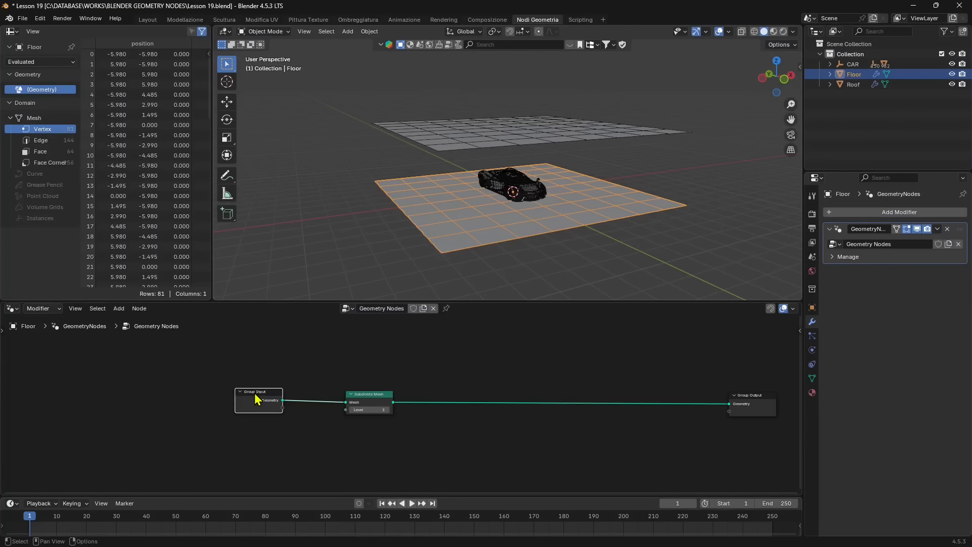
{"action": "left_click_drag", "start_coordinate": [255, 395], "coordinate": [65, 399]}
{"action": "middle_click_drag", "start_coordinate": [206, 410], "coordinate": [243, 392]}
{"action": "left_click_drag", "start_coordinate": [415, 376], "coordinate": [183, 375]}
Insert a Distribute Points on Faces node between Subdivide Mesh and Group Output
{"action": "scroll", "coordinate": [306, 408], "scroll_direction": "up", "scroll_amount": 3}
{"action": "key", "text": "shift+a"}
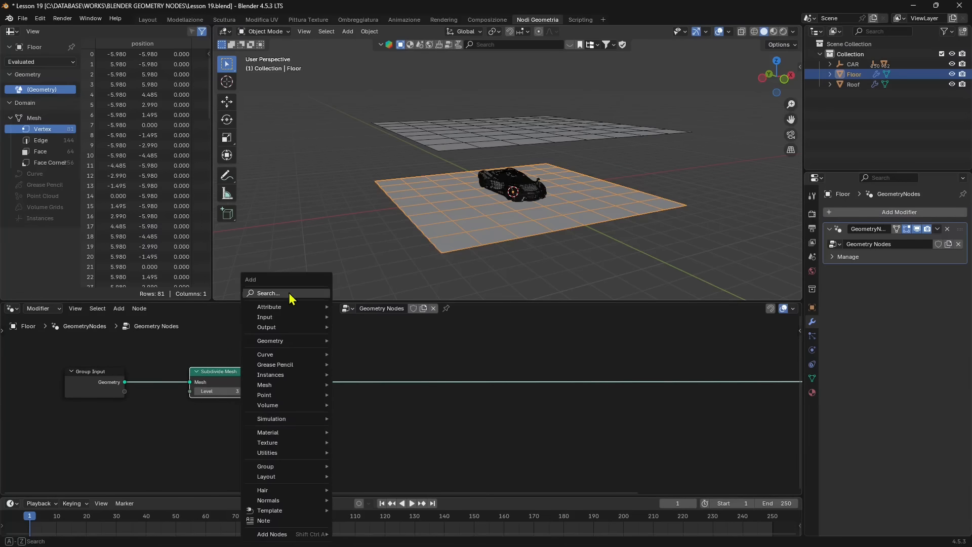
{"action": "type", "text": "d"}
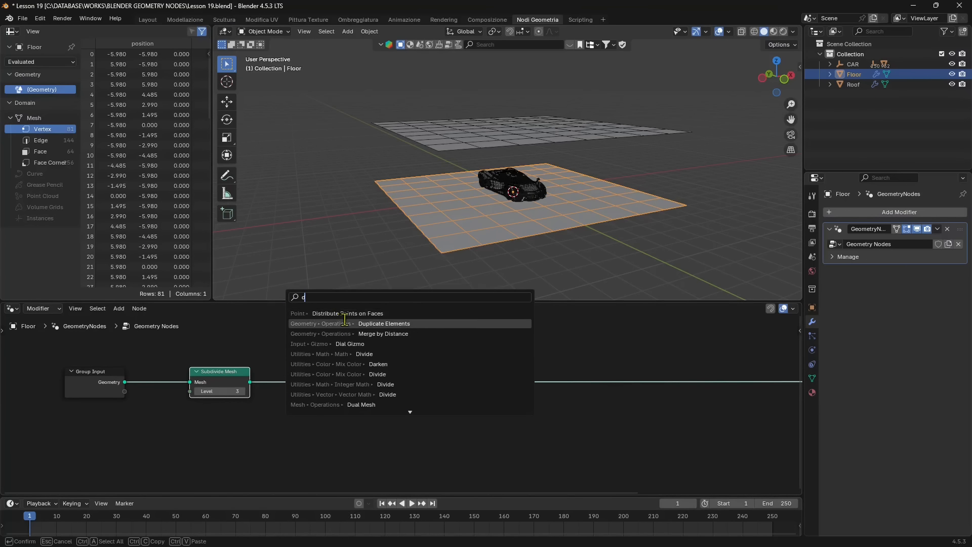
{"action": "left_click", "coordinate": [351, 314]}
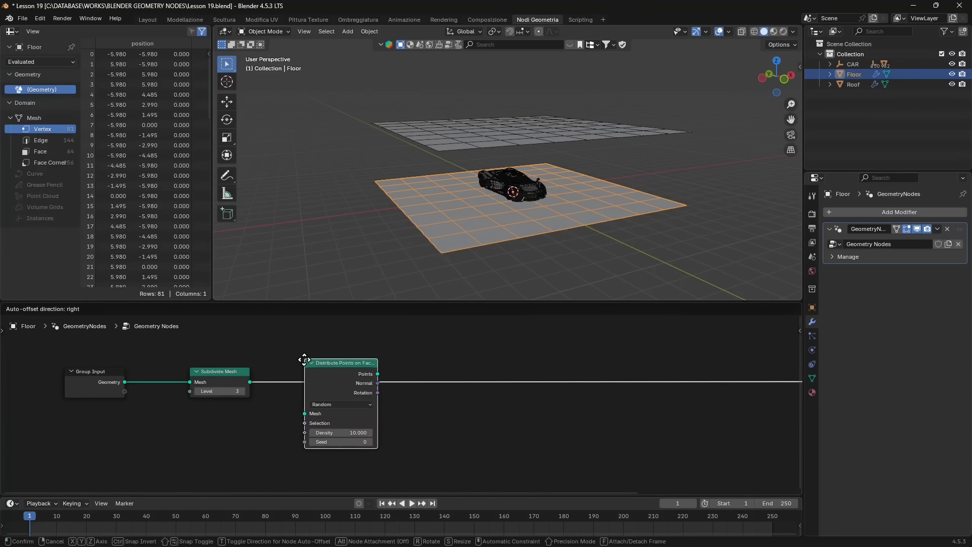
{"action": "left_click", "coordinate": [308, 371]}
{"action": "middle_click_drag", "start_coordinate": [474, 240], "coordinate": [402, 210]}
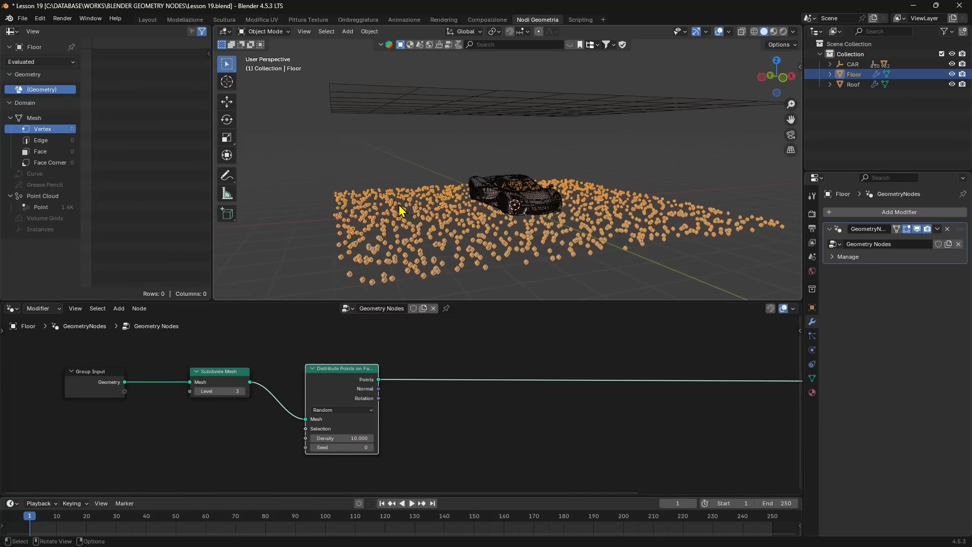
Switch the Distribute Points on Faces node to Poisson Disk and set its Distance Min to 2 m
{"action": "scroll", "coordinate": [360, 416], "scroll_direction": "up", "scroll_amount": 2}
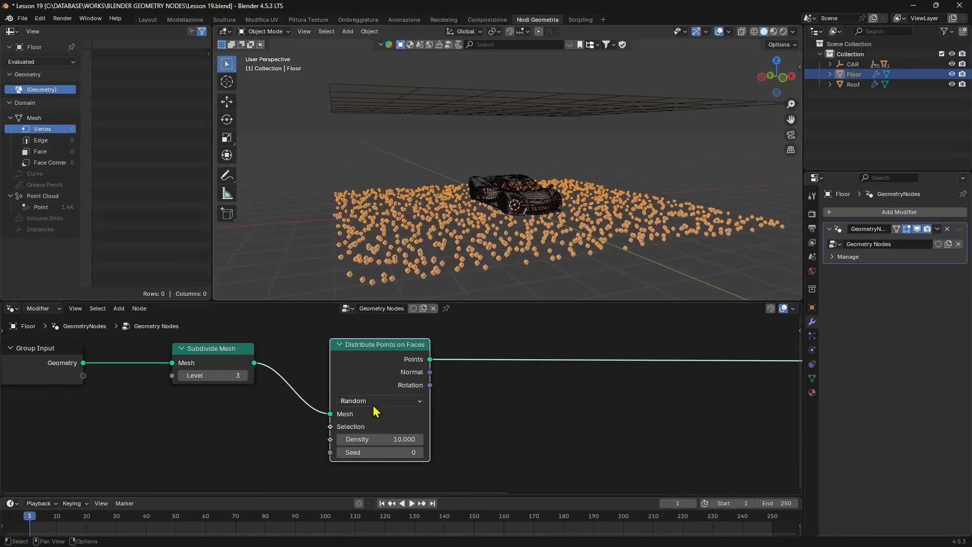
{"action": "left_click", "coordinate": [372, 401]}
{"action": "left_click", "coordinate": [364, 444]}
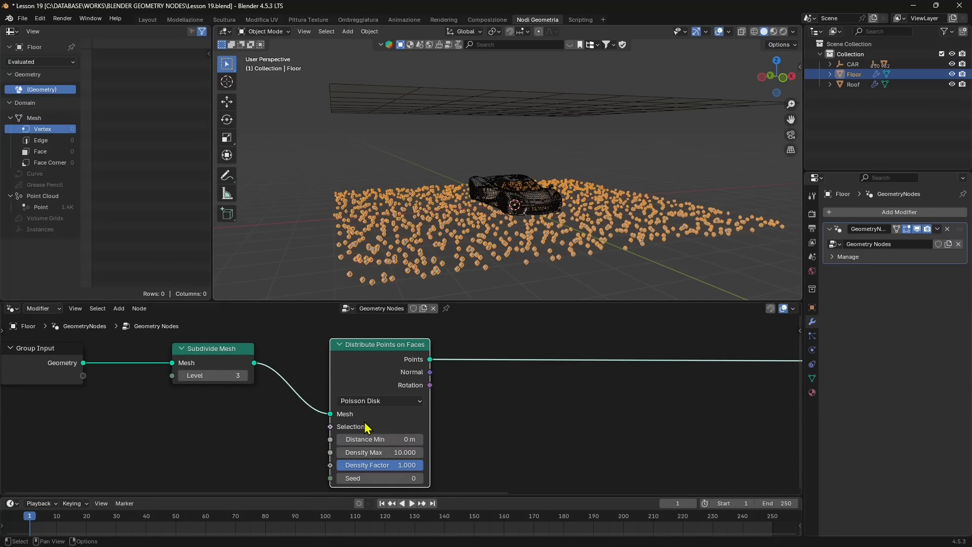
{"action": "left_click", "coordinate": [391, 439]}
{"action": "type", "text": "2"}
{"action": "key", "text": "Return"}
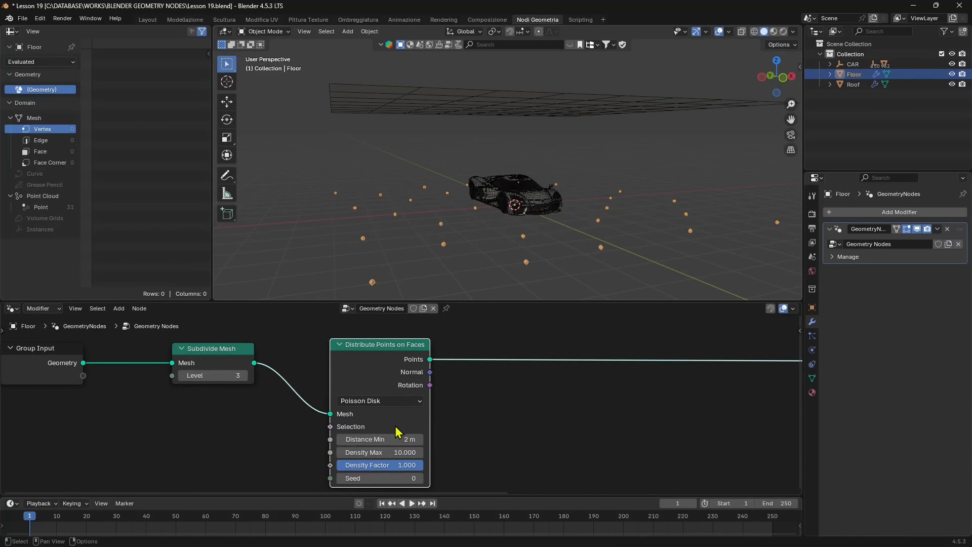
Set the Distance Min of the point distribution to 3 m to spread the floor points further apart
{"action": "middle_click_drag", "start_coordinate": [506, 263], "coordinate": [484, 183]}
{"action": "left_click_drag", "start_coordinate": [370, 439], "coordinate": [372, 440]}
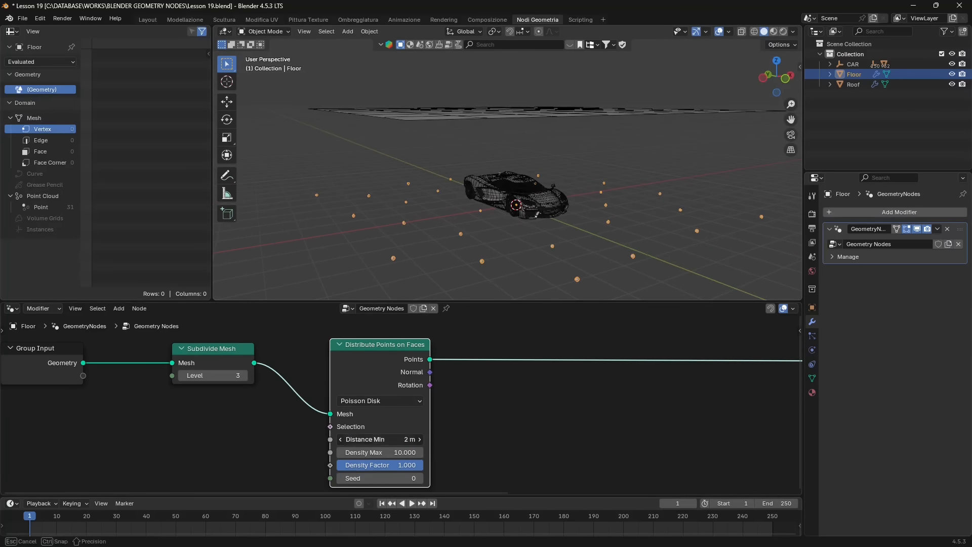
{"action": "type", "text": "3"}
{"action": "key", "text": "Return"}
{"action": "scroll", "coordinate": [472, 188], "scroll_direction": "down", "scroll_amount": 1}
{"action": "mouse_move", "coordinate": [509, 212]}
{"action": "middle_mouse_down"}
{"action": "mouse_move", "coordinate": [495, 222]}
{"action": "mouse_move", "coordinate": [511, 218]}
{"action": "middle_mouse_up"}
{"action": "scroll", "coordinate": [423, 429], "scroll_direction": "down", "scroll_amount": 3}
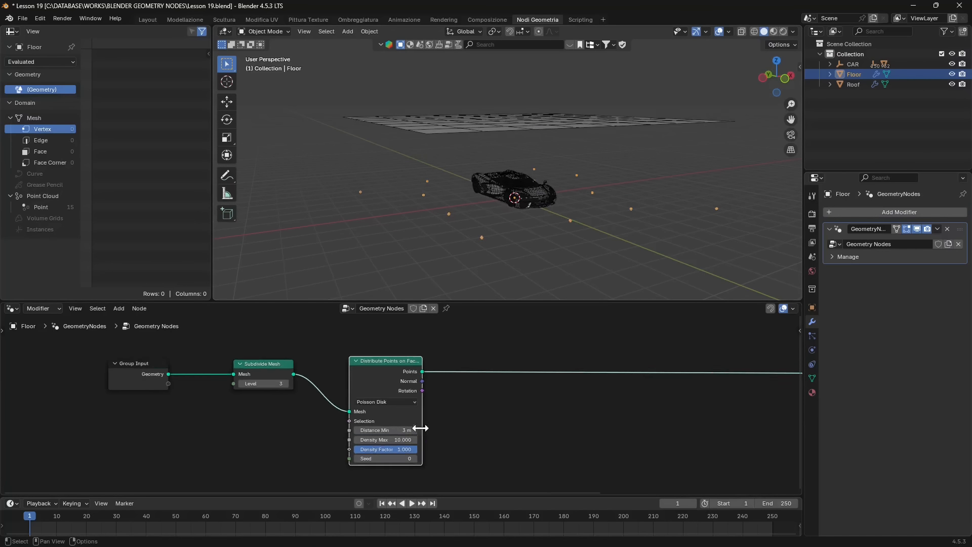
Move Group Input, Subdivide Mesh and Distribute Points on Faces back along the chain, leaving more room before Group Output
{"action": "middle_click_drag", "start_coordinate": [418, 376], "coordinate": [423, 400]}
{"action": "left_click_drag", "start_coordinate": [183, 350], "coordinate": [131, 347]}
{"action": "left_click_drag", "start_coordinate": [296, 356], "coordinate": [237, 354]}
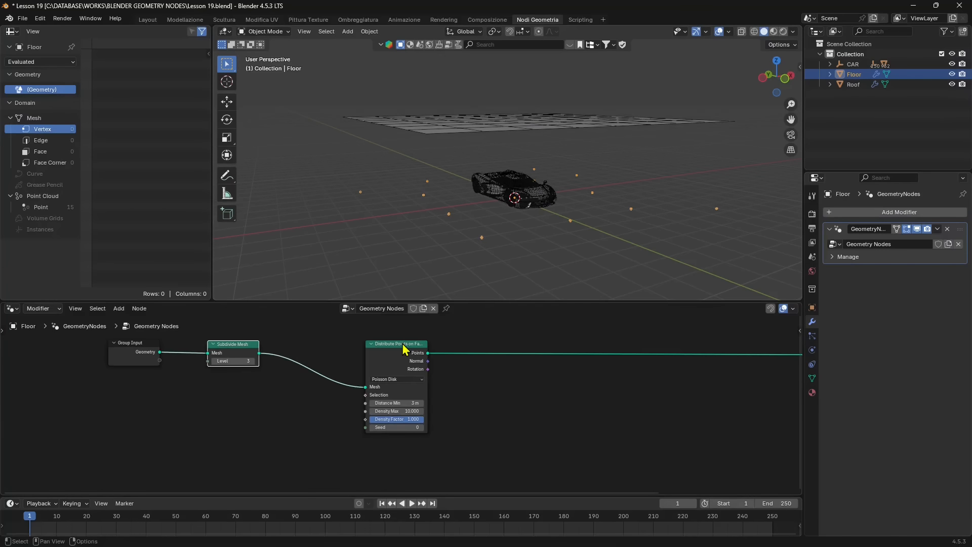
{"action": "left_click_drag", "start_coordinate": [404, 357], "coordinate": [348, 362]}
Add an unconnected Raycast node to the Floor's node tree, clear of the main node chain
{"action": "middle_click_drag", "start_coordinate": [506, 191], "coordinate": [487, 219]}
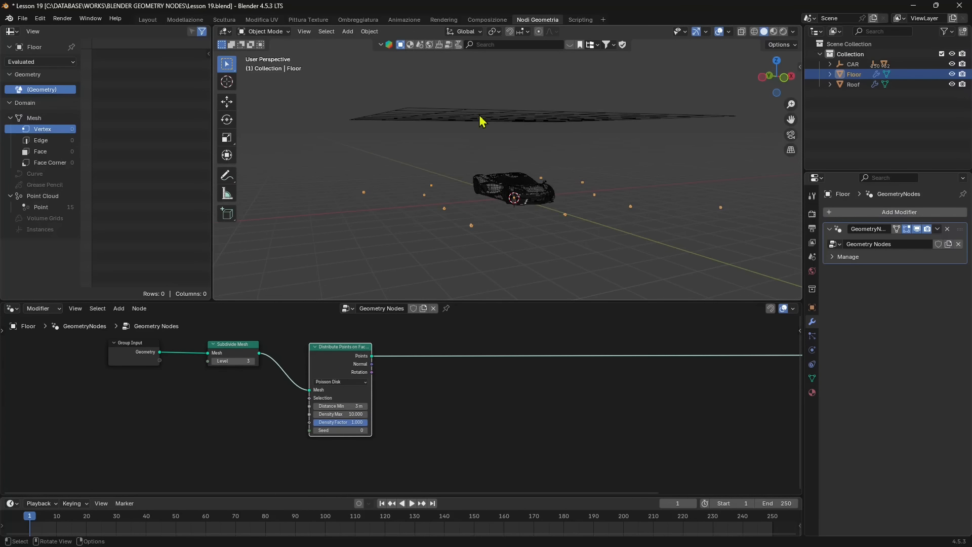
{"action": "middle_click_drag", "start_coordinate": [493, 427], "coordinate": [466, 423]}
{"action": "key", "text": "shift+a"}
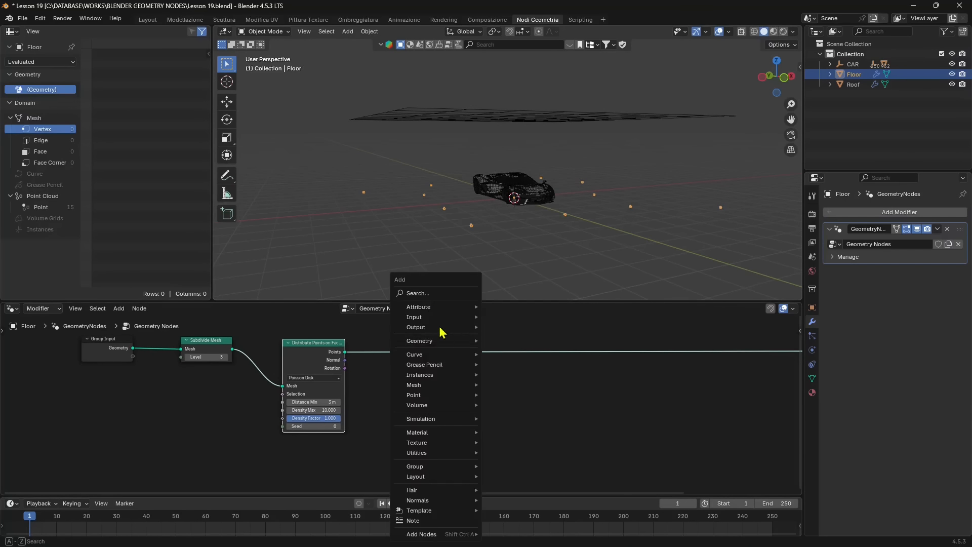
{"action": "left_click", "coordinate": [430, 293]}
{"action": "type", "text": "raycast"}
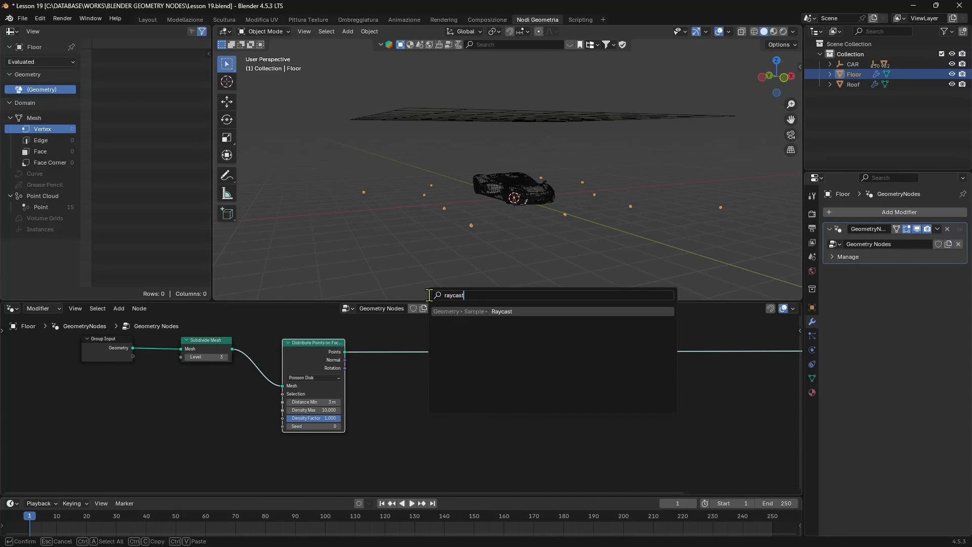
{"action": "left_click", "coordinate": [444, 313]}
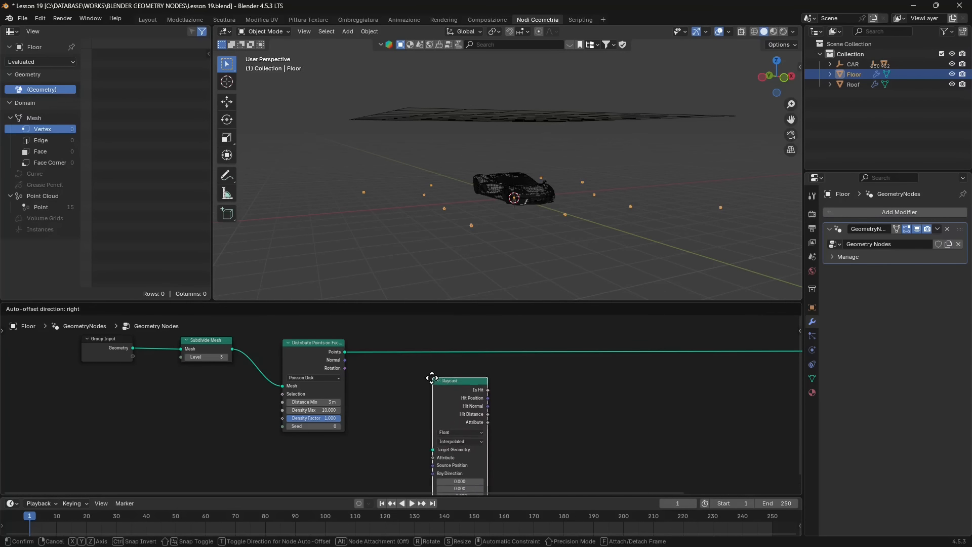
{"action": "left_click", "coordinate": [426, 381]}
Reposition the Raycast node below Distribute Points on Faces, leaving space around it for its input nodes
{"action": "scroll", "coordinate": [385, 443], "scroll_direction": "down", "scroll_amount": 2}
{"action": "middle_click_drag", "start_coordinate": [403, 424], "coordinate": [450, 389]}
{"action": "left_click_drag", "start_coordinate": [489, 357], "coordinate": [349, 419]}
{"action": "middle_click_drag", "start_coordinate": [414, 421], "coordinate": [486, 391]}
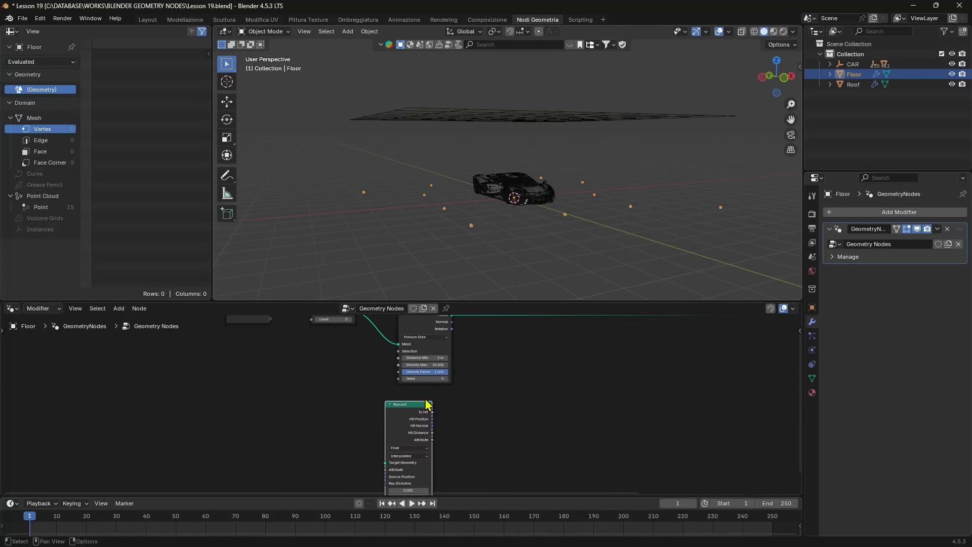
{"action": "middle_click_drag", "start_coordinate": [427, 402], "coordinate": [456, 450]}
{"action": "left_click_drag", "start_coordinate": [269, 354], "coordinate": [200, 356]}
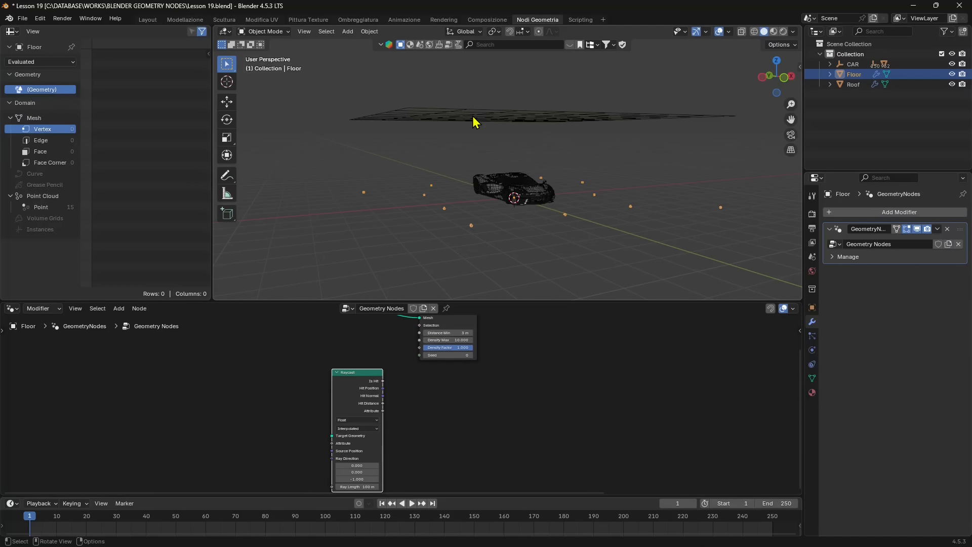
Bring the Roof object into the node tree as an Object Info node and place it before the Raycast node
{"action": "left_click_drag", "start_coordinate": [853, 84], "coordinate": [241, 368]}
{"action": "left_click_drag", "start_coordinate": [201, 437], "coordinate": [202, 437]}
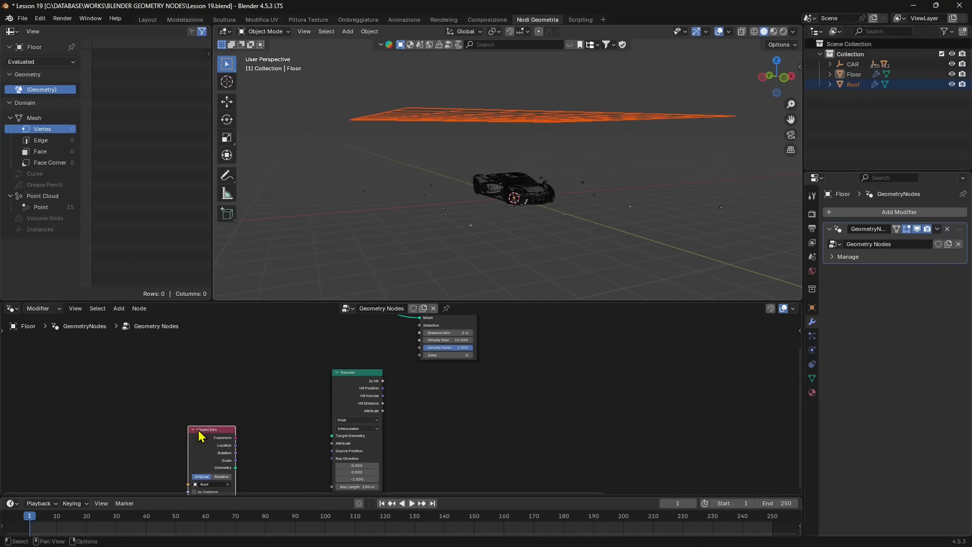